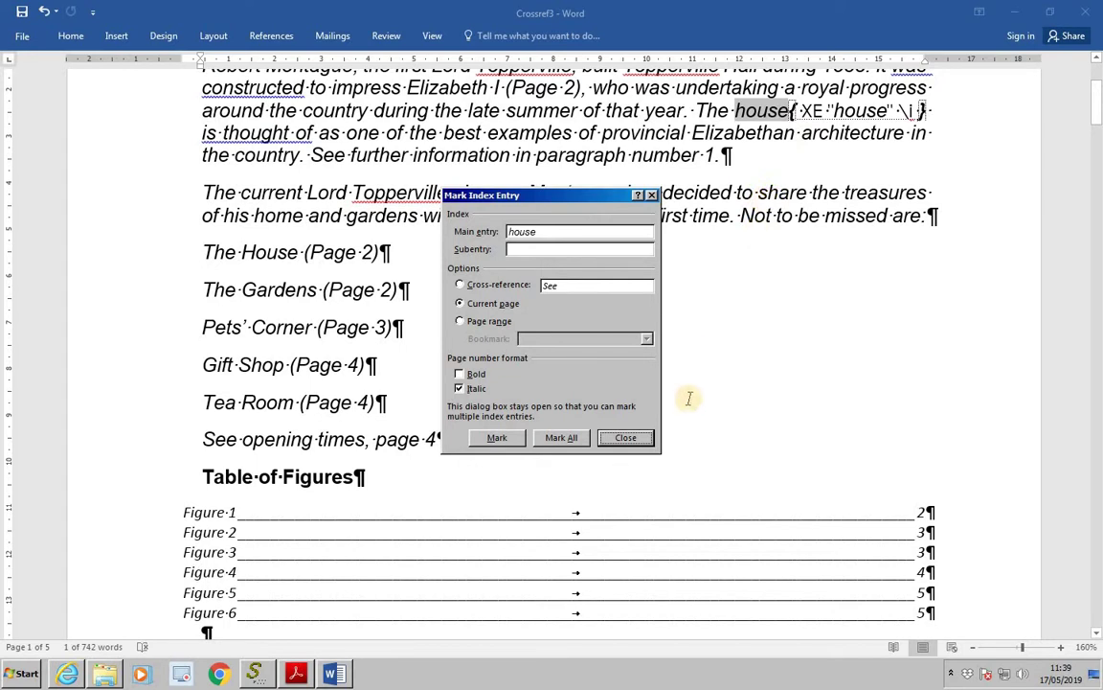
Close the Mark Index Entry dialog and hide the document's formatting marks
click(627, 441)
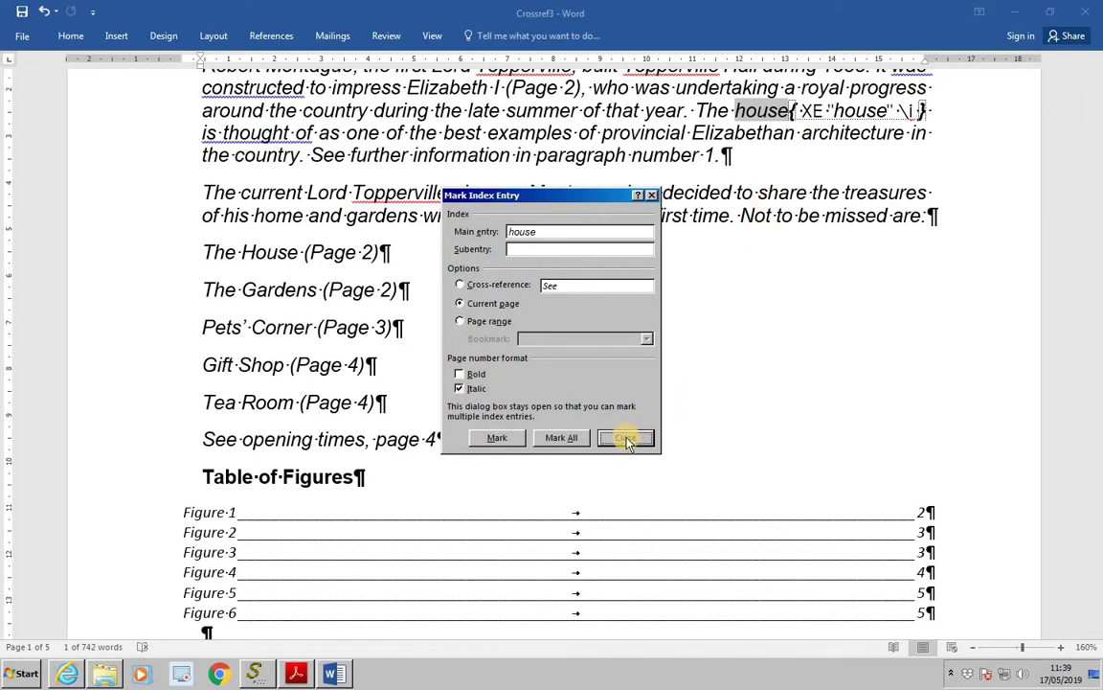
double_click(71, 36)
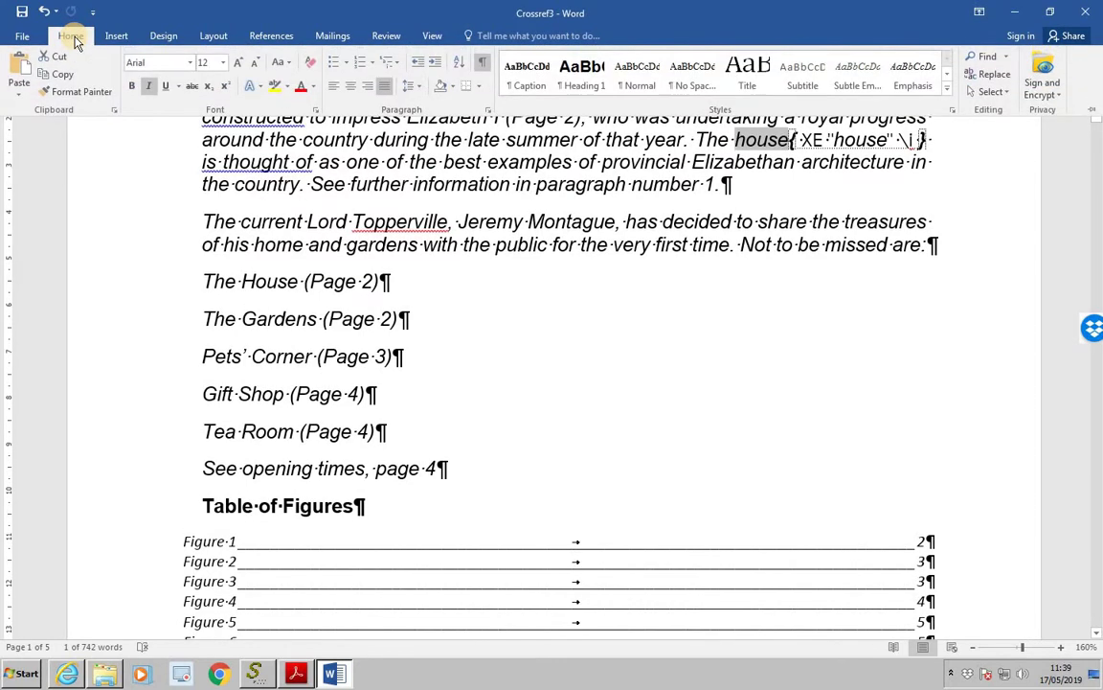
click(484, 67)
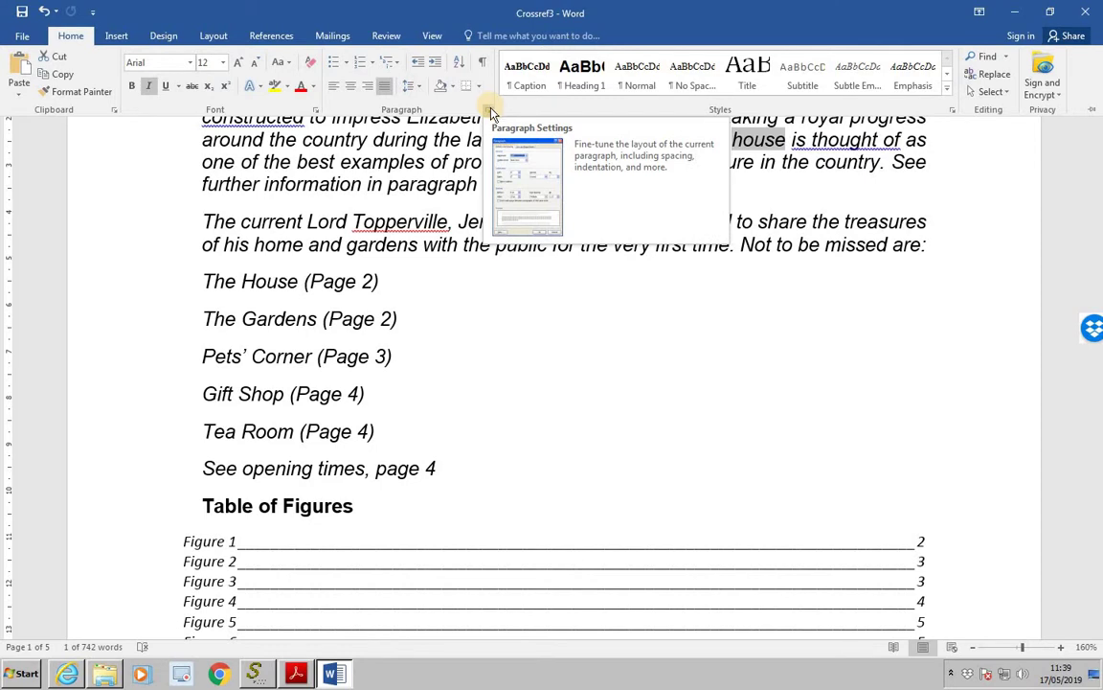
click(632, 247)
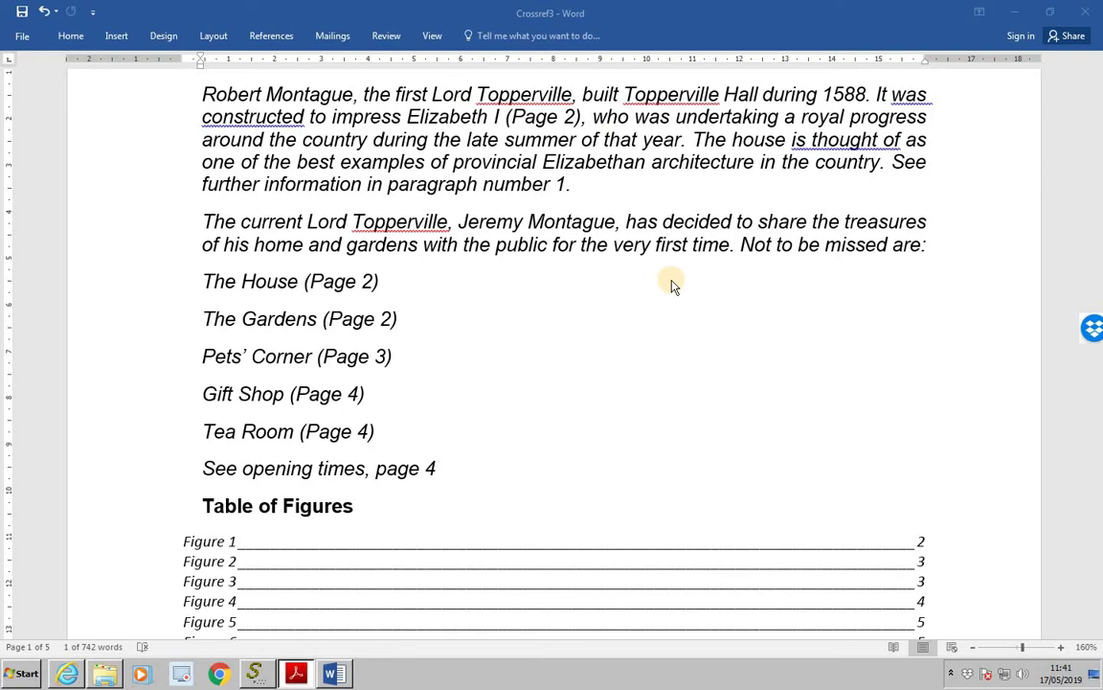
Turn the formatting marks back on so that the index entry fields are shown in the text
click(70, 36)
click(70, 36)
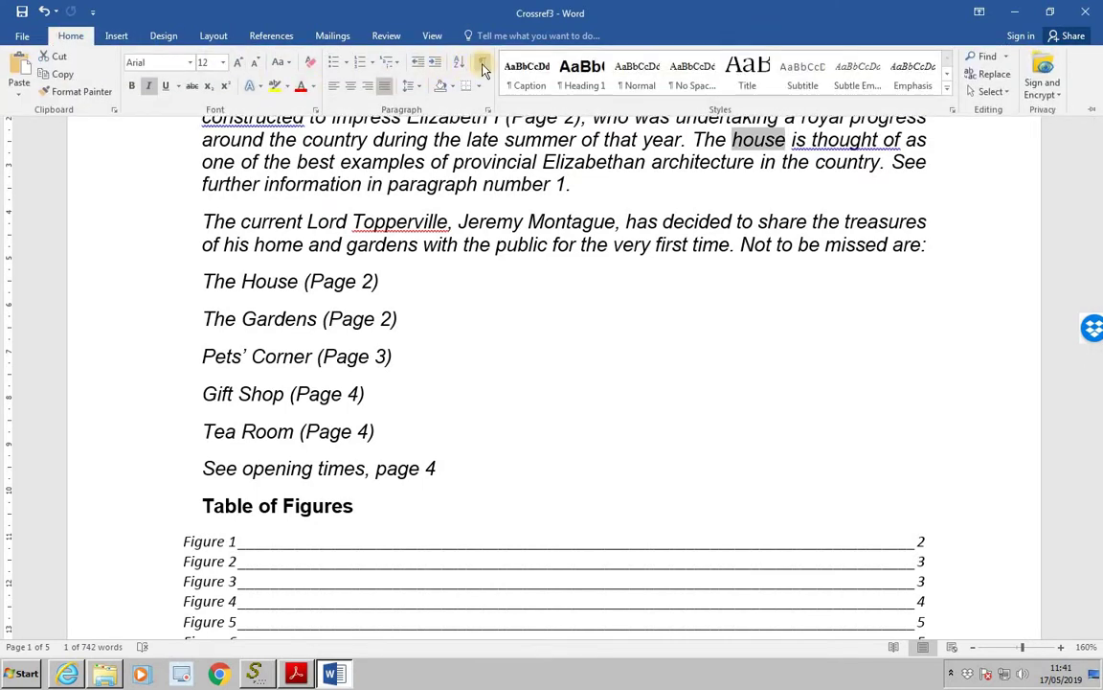
click(483, 64)
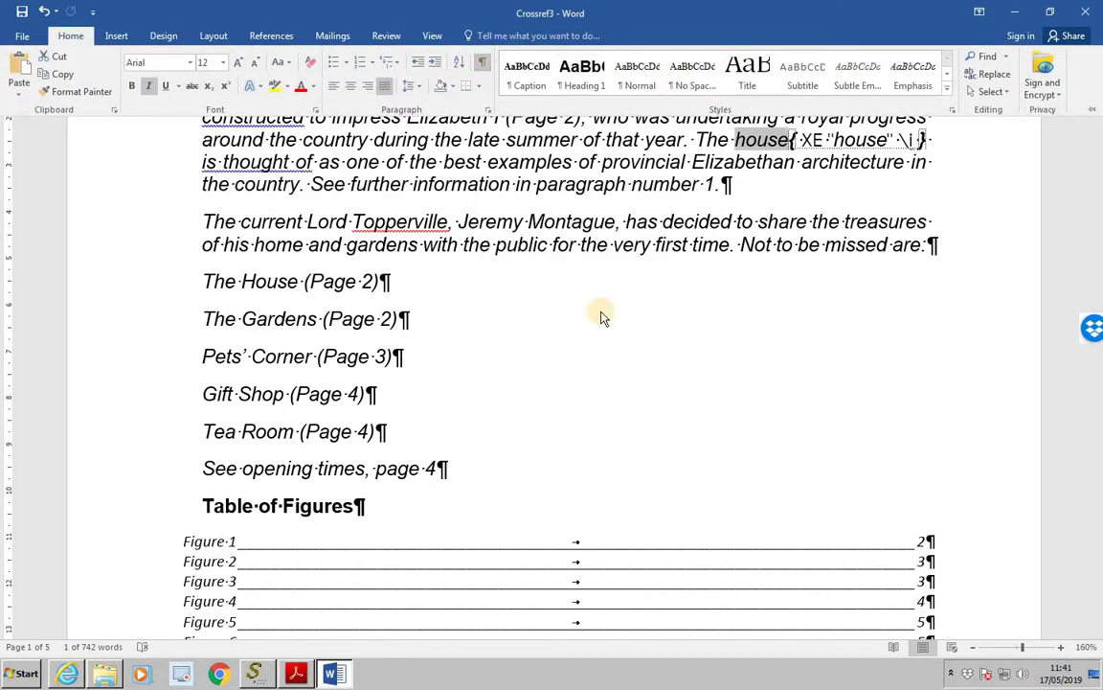
Examine the index entry fields marked for "house" in the introduction and in the numbered paragraphs under The House
click(716, 192)
scroll(713, 192, up, 3)
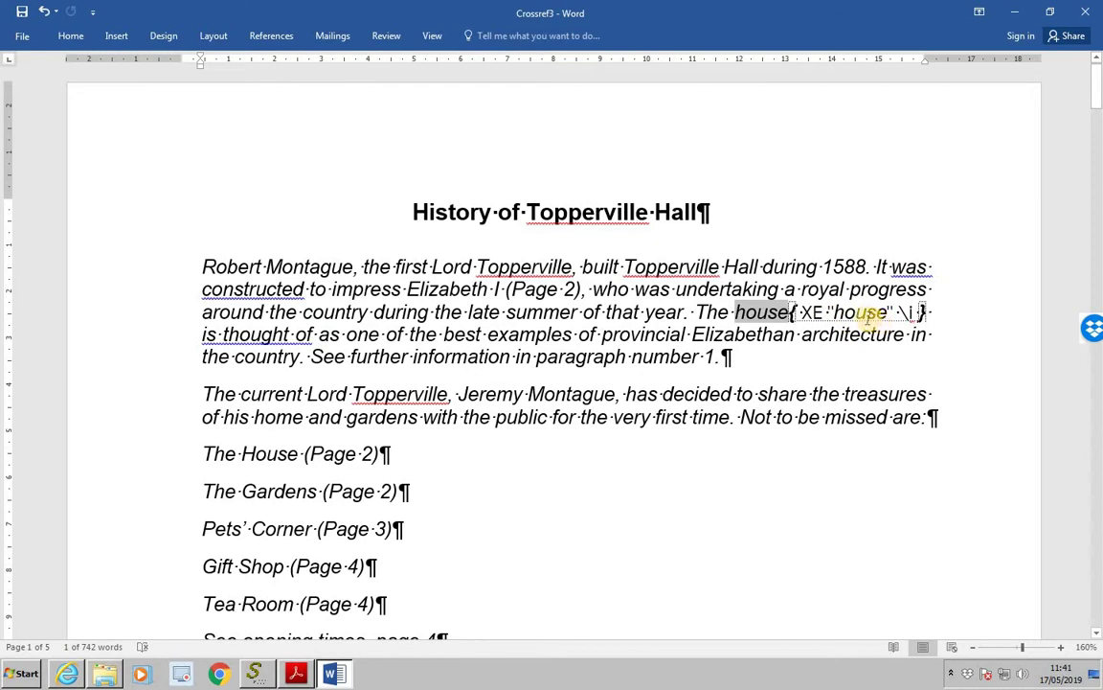
scroll(867, 318, down, 4)
scroll(867, 313, down, 1)
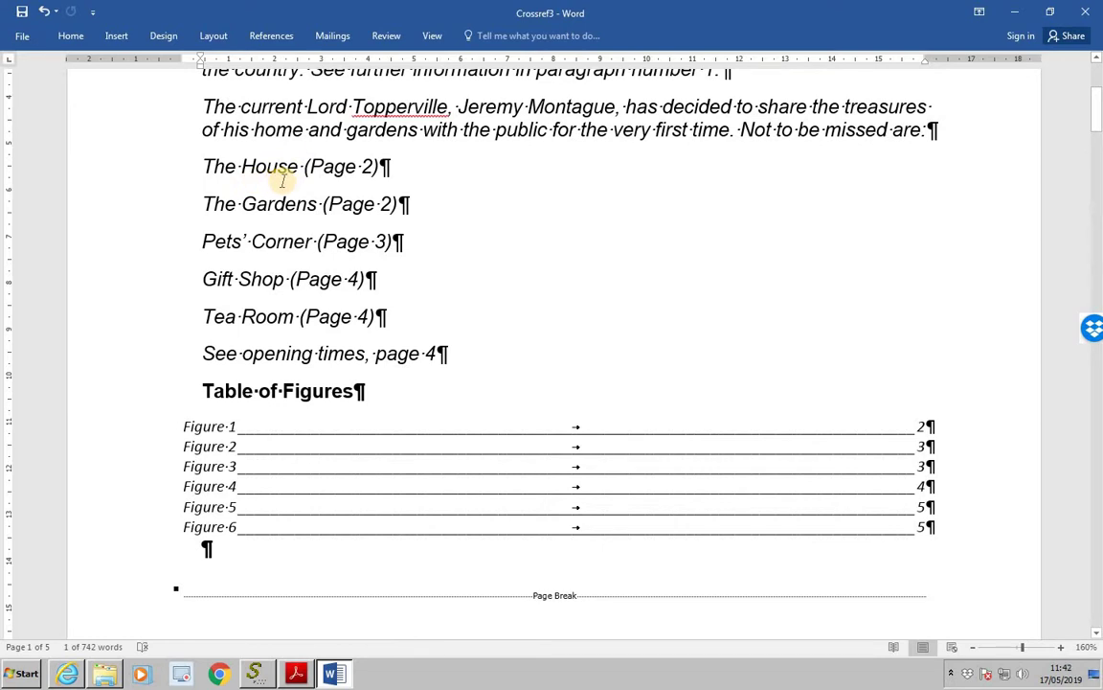
scroll(303, 195, down, 5)
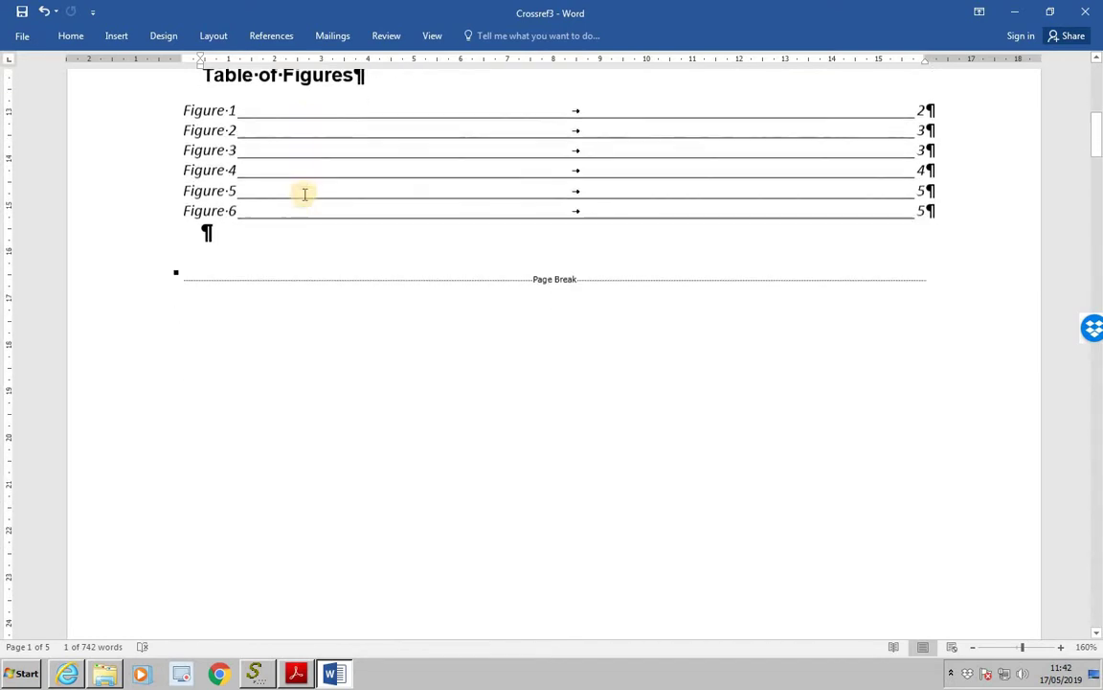
scroll(305, 195, down, 10)
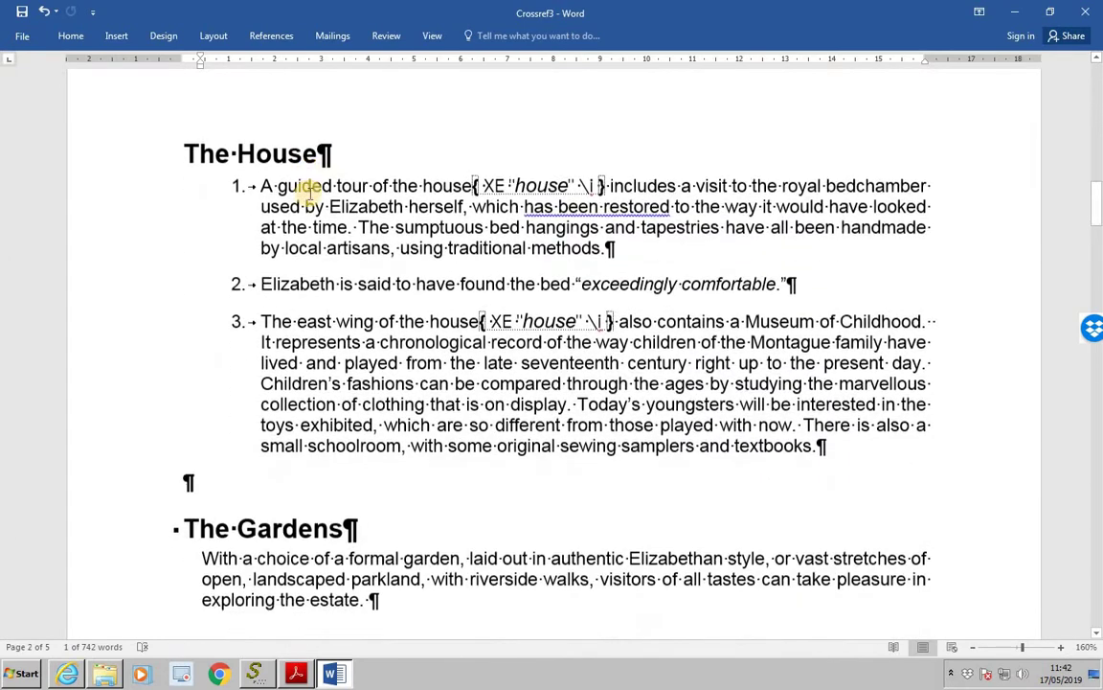
scroll(308, 192, down, 2)
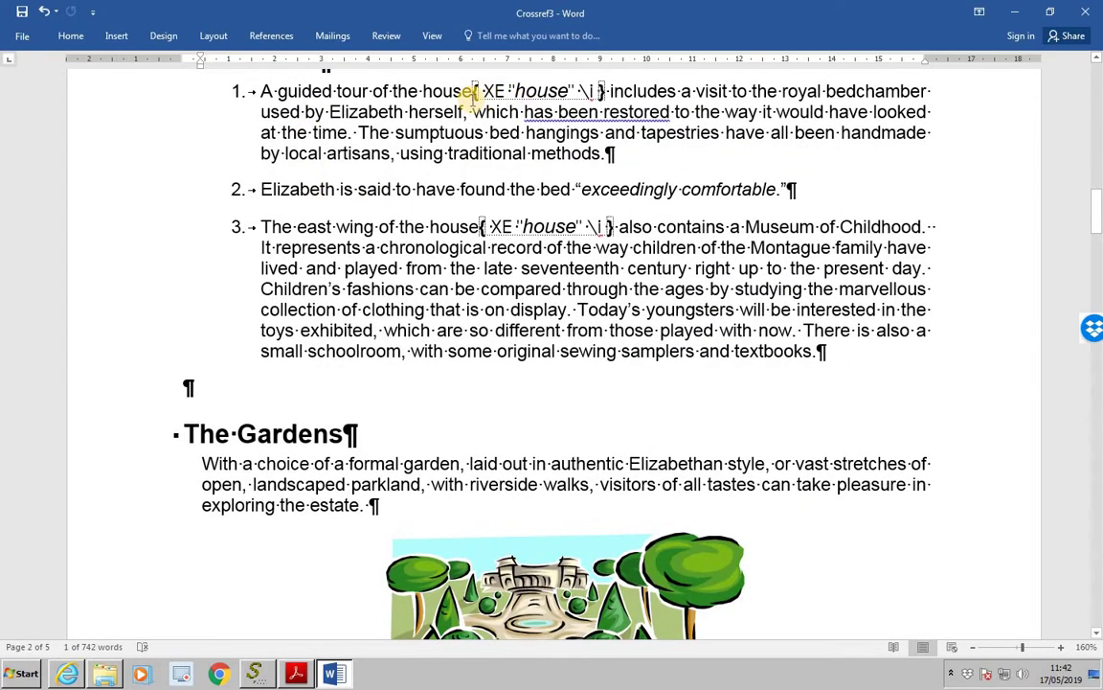
double_click(435, 93)
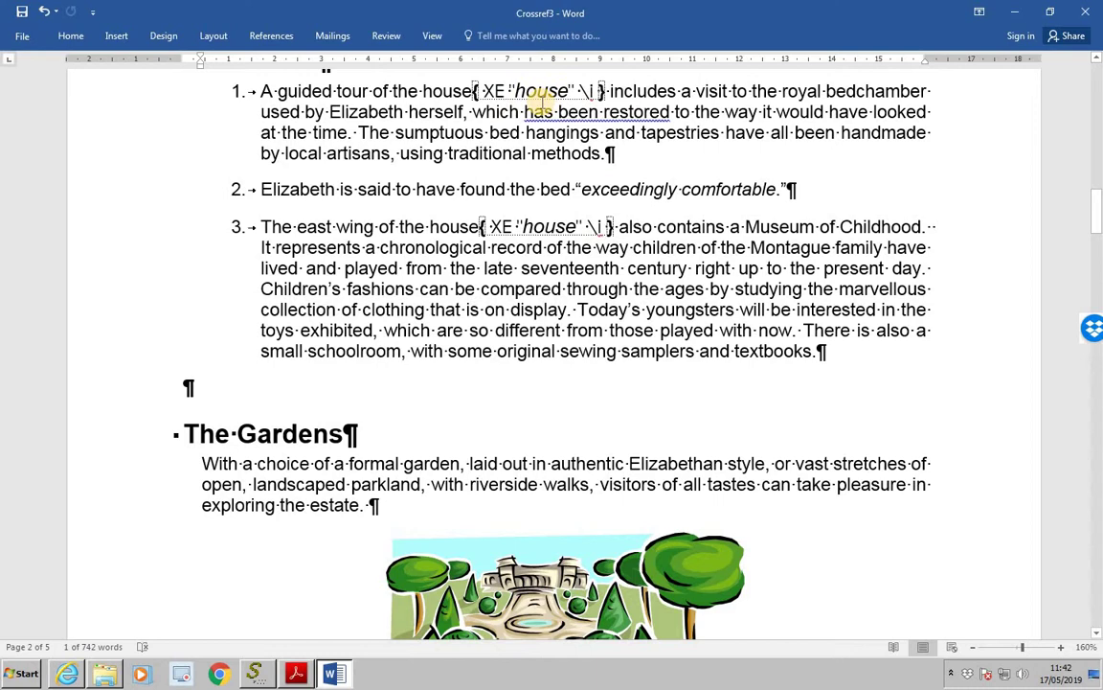
scroll(639, 352, down, 1)
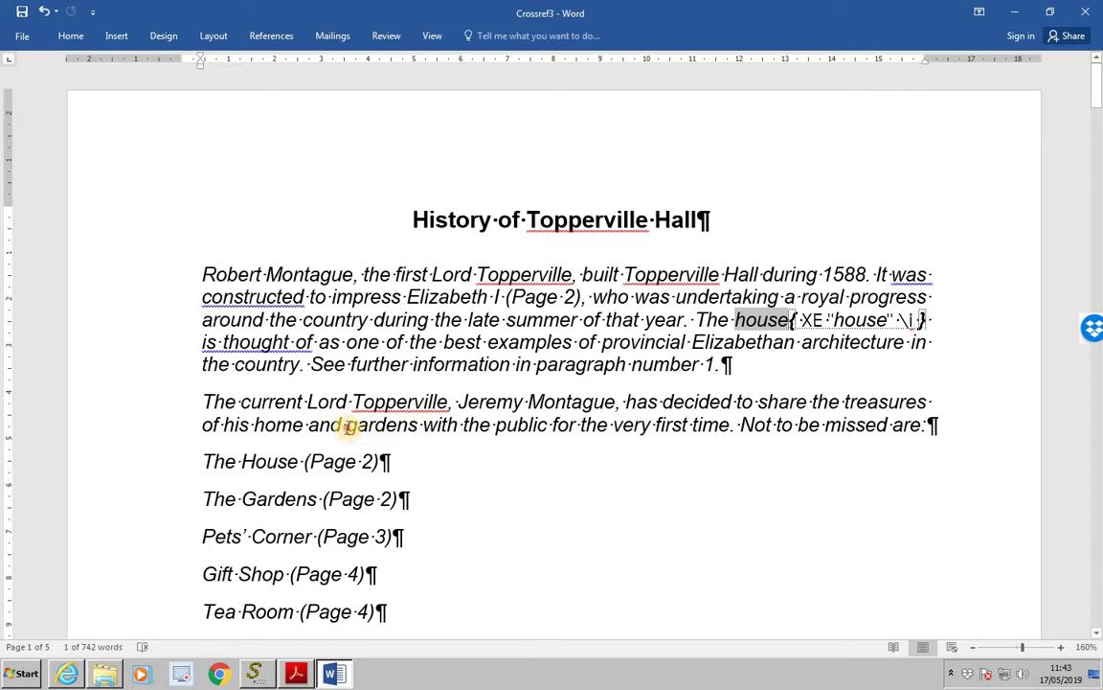
Mark all occurrences of "gardens" from the introduction as index entries with italic page numbers
drag(347, 425, 419, 426)
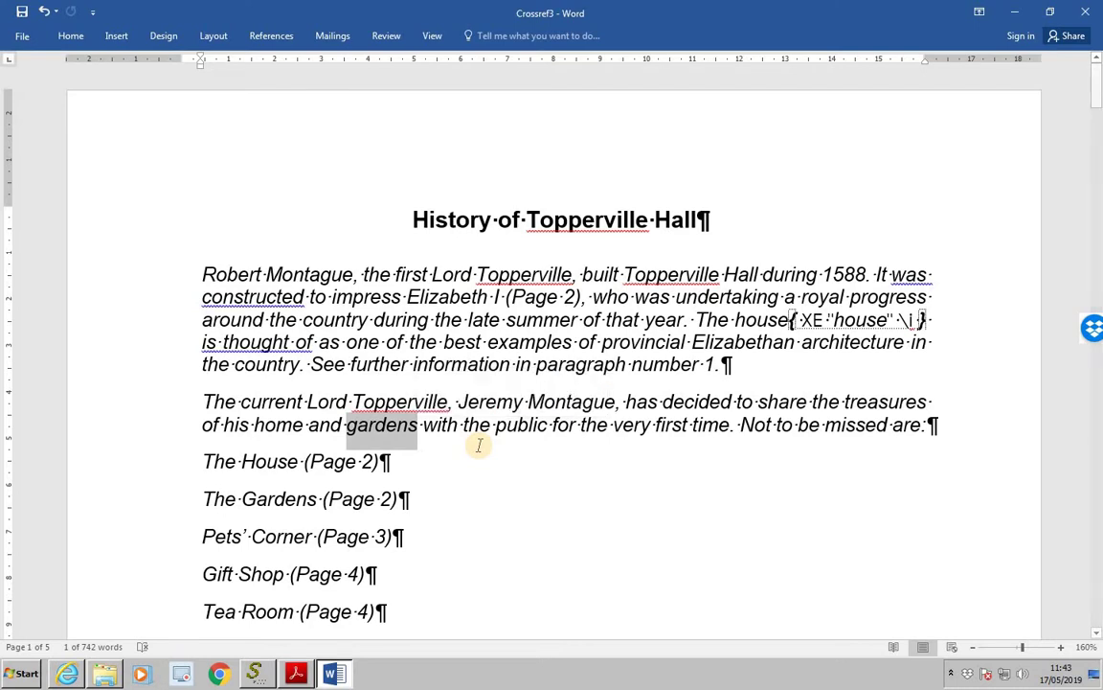
key(alt+shift+x)
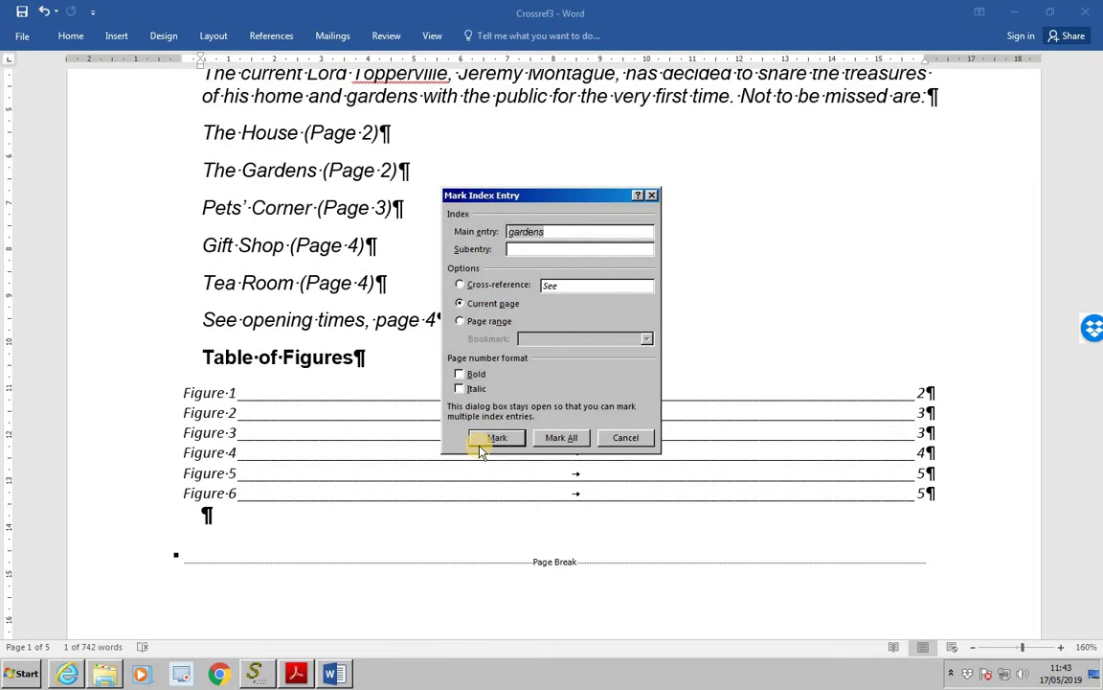
click(460, 388)
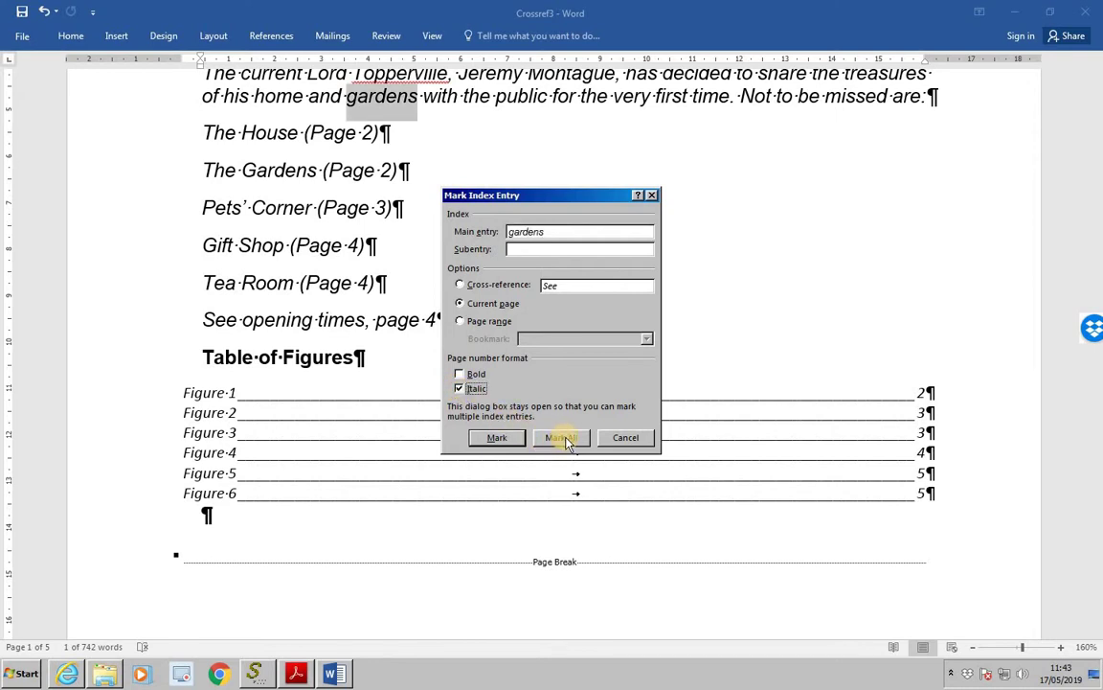
click(564, 438)
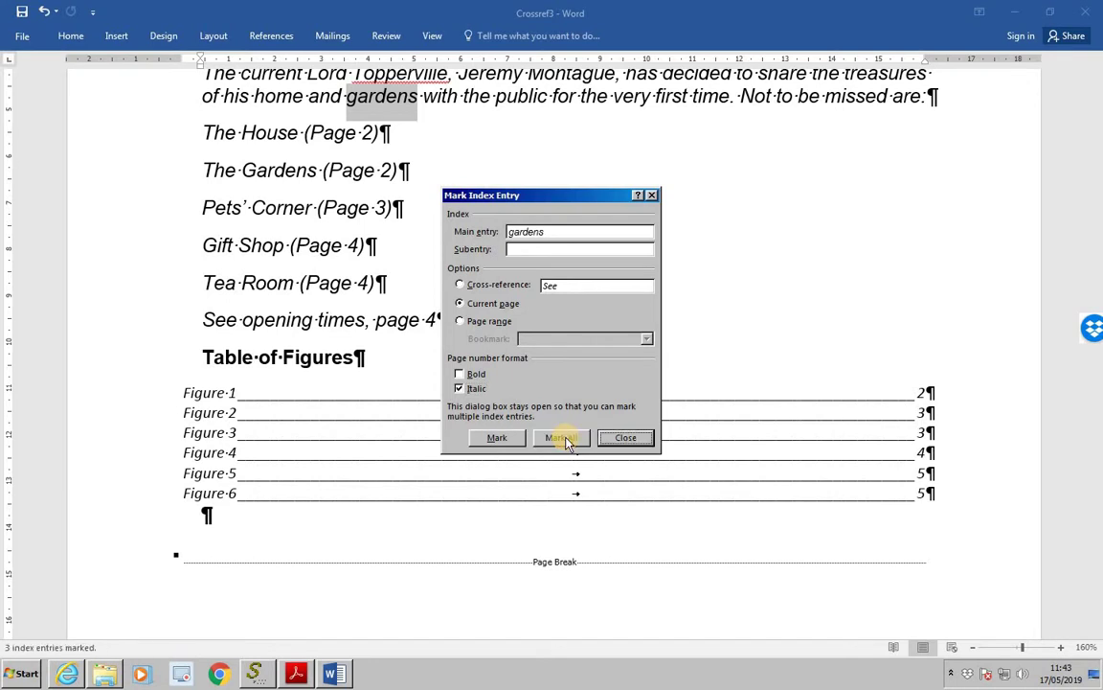
click(625, 438)
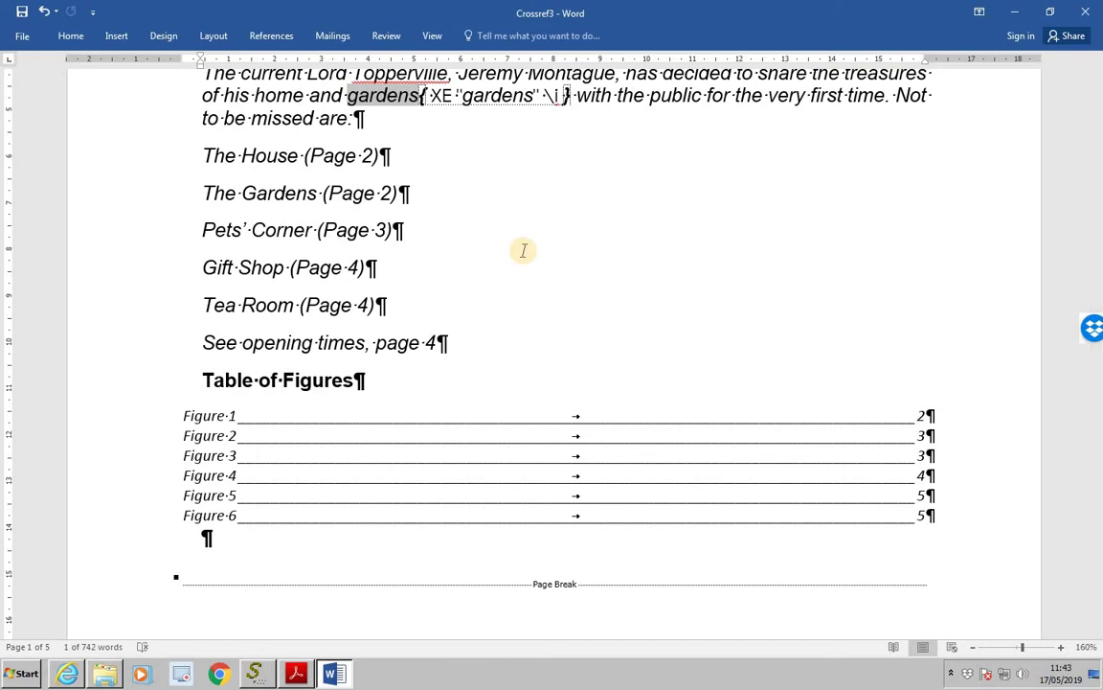
Mark all occurrences of "Elizabeth" from the first paragraph as index entries for the current page, without italic page numbers
scroll(524, 251, down, 10)
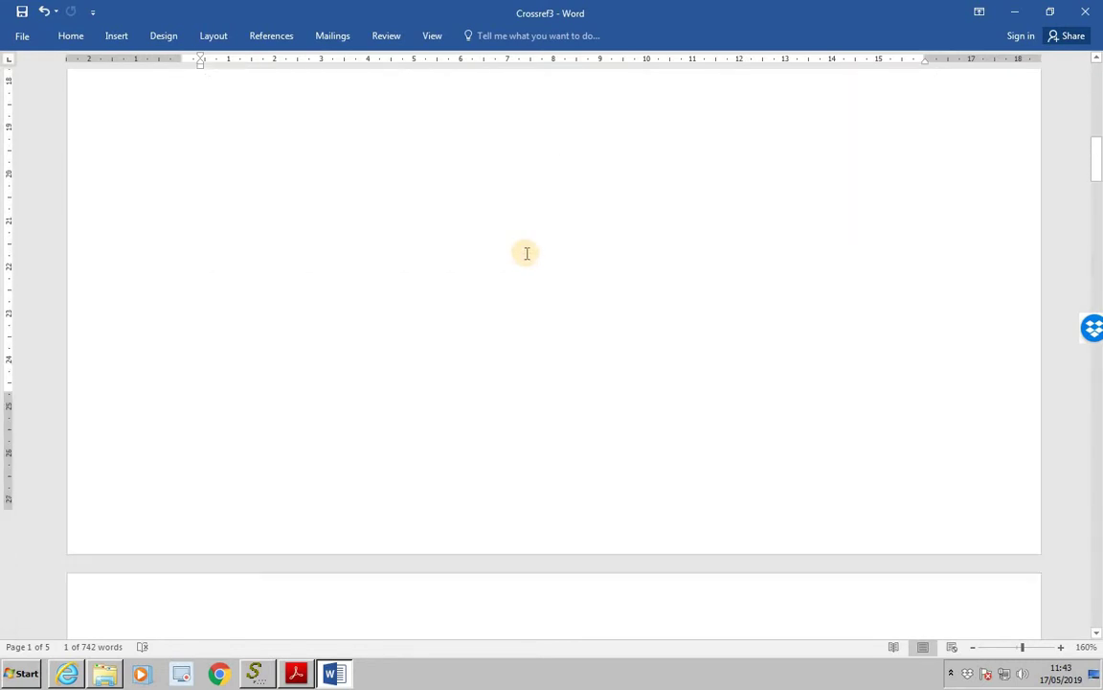
scroll(526, 252, down, 10)
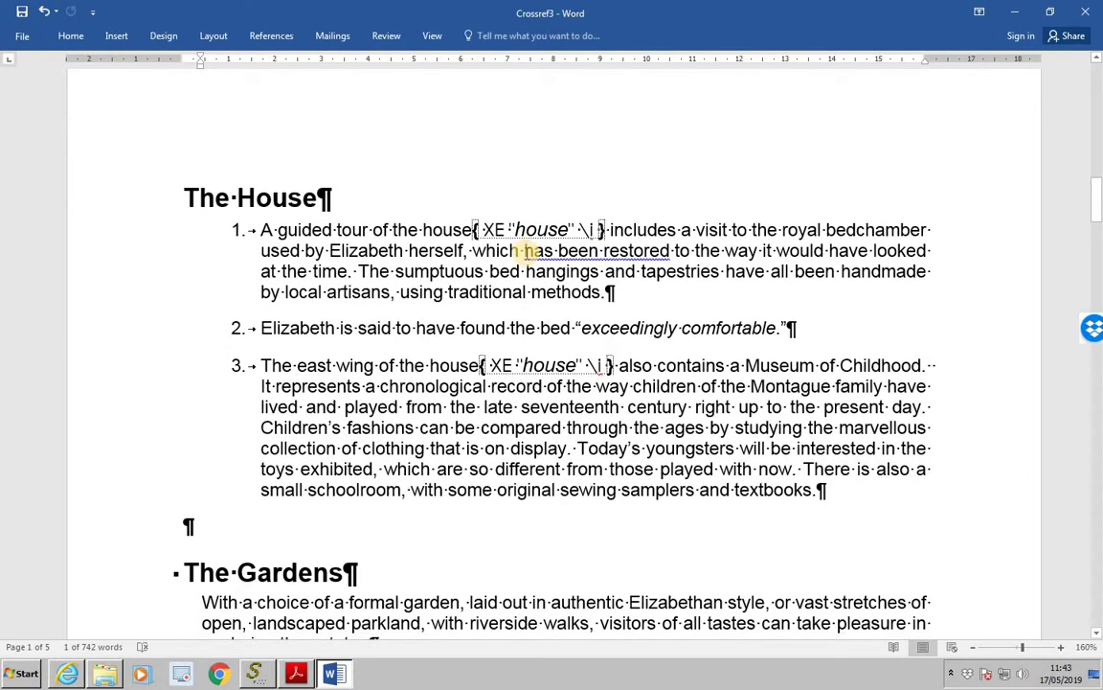
scroll(526, 252, down, 10)
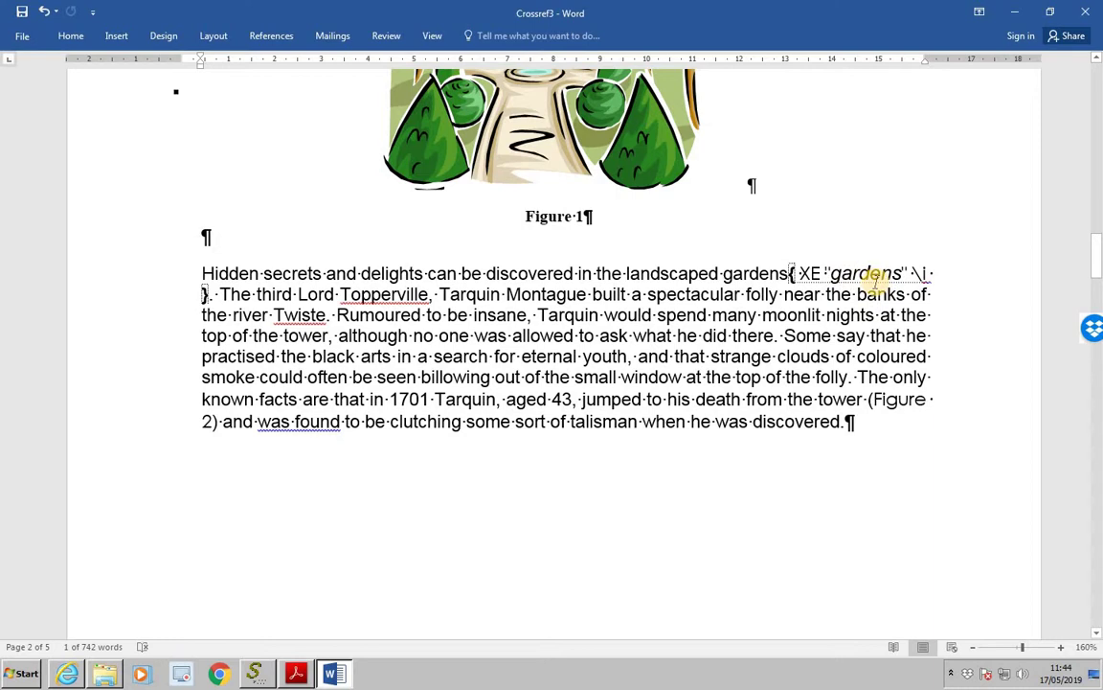
key(ctrl+Page_Up)
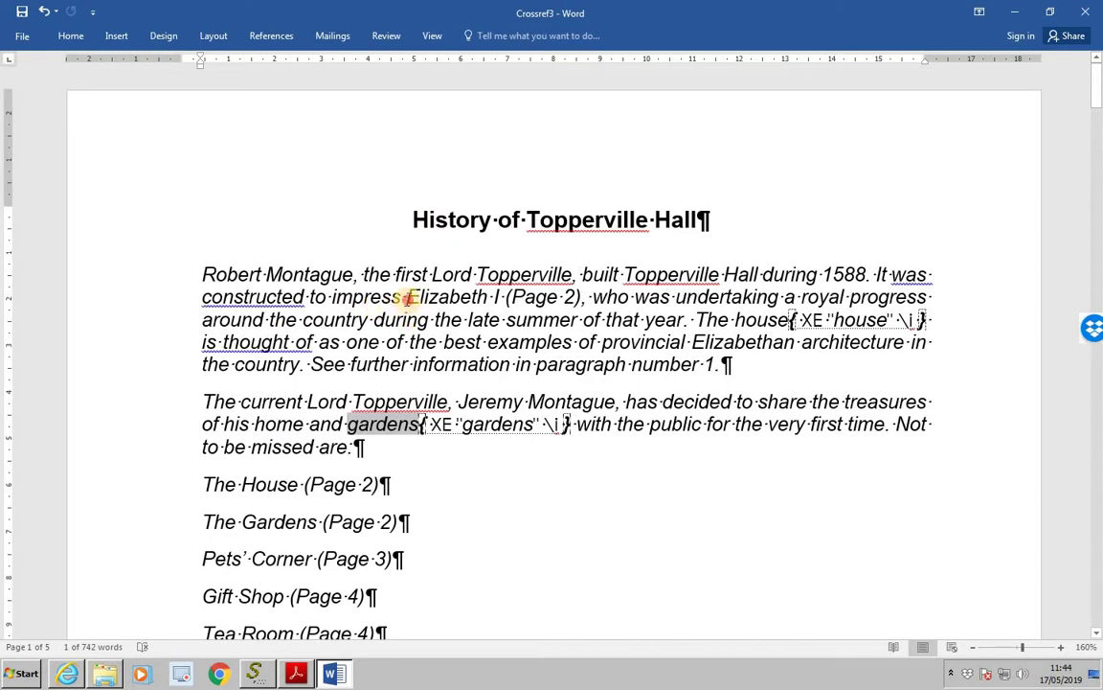
drag(407, 299, 491, 299)
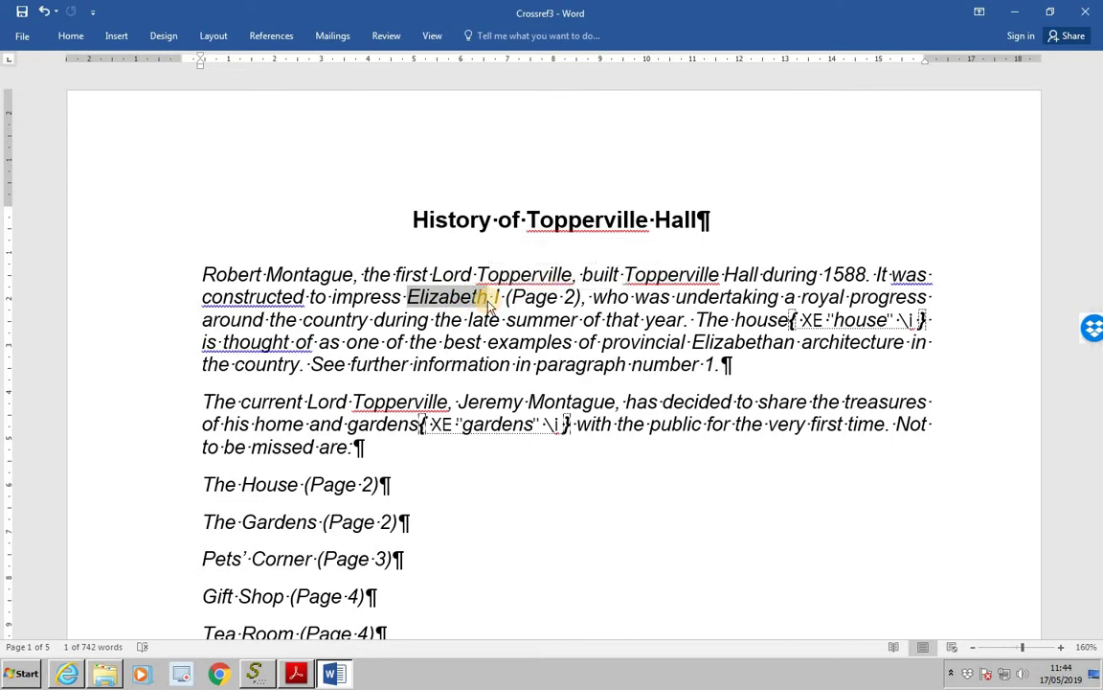
key(alt+shift+x)
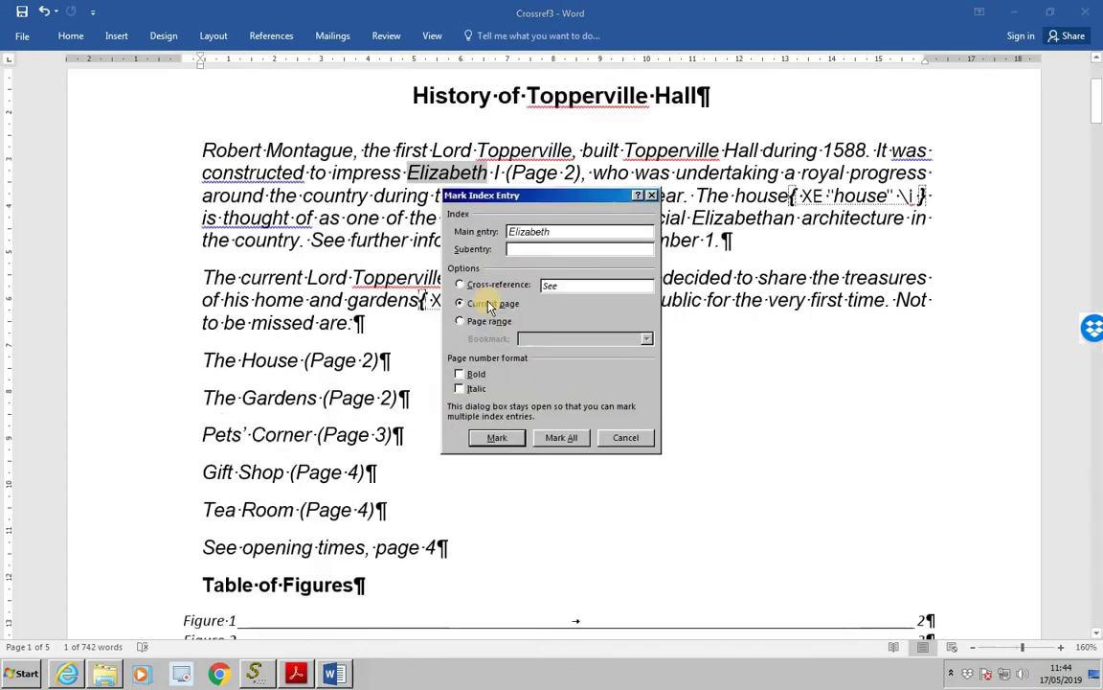
click(461, 389)
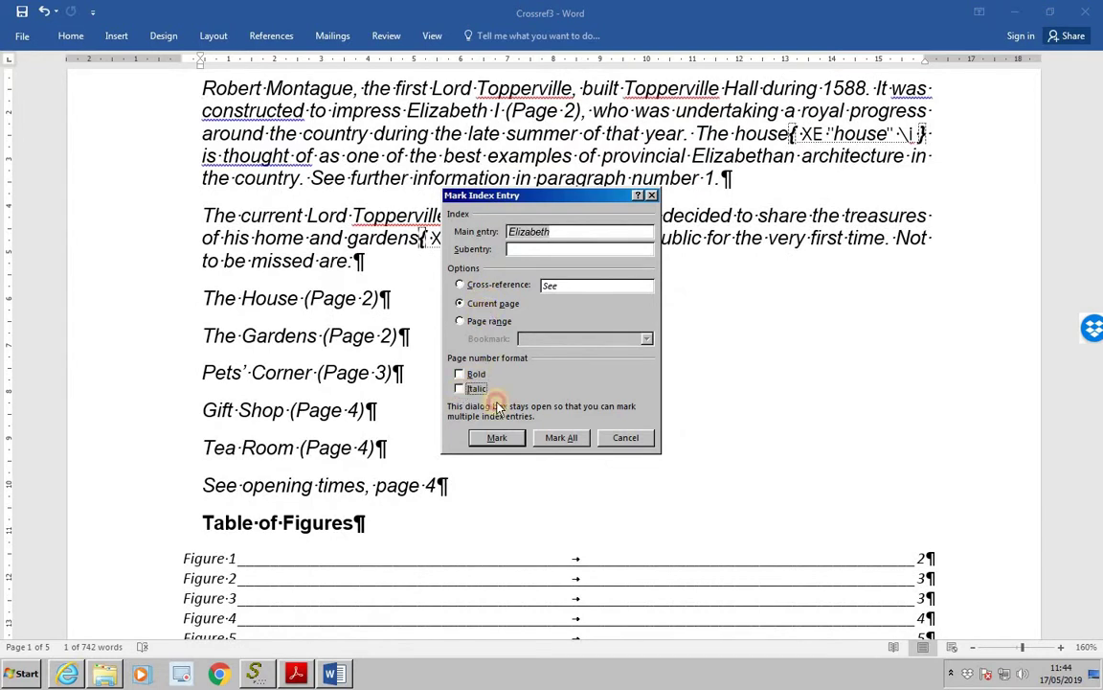
click(558, 440)
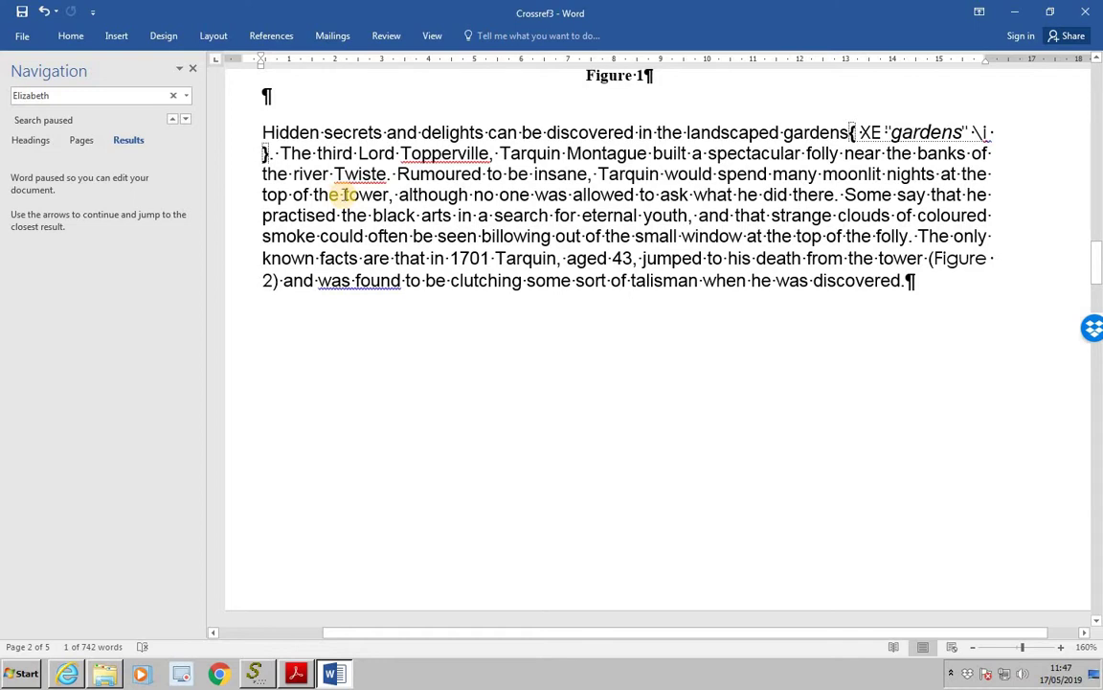
Try to mark all occurrences of "tower" from the paragraph below Figure 1 as index entries with italic page numbers
drag(345, 196, 381, 197)
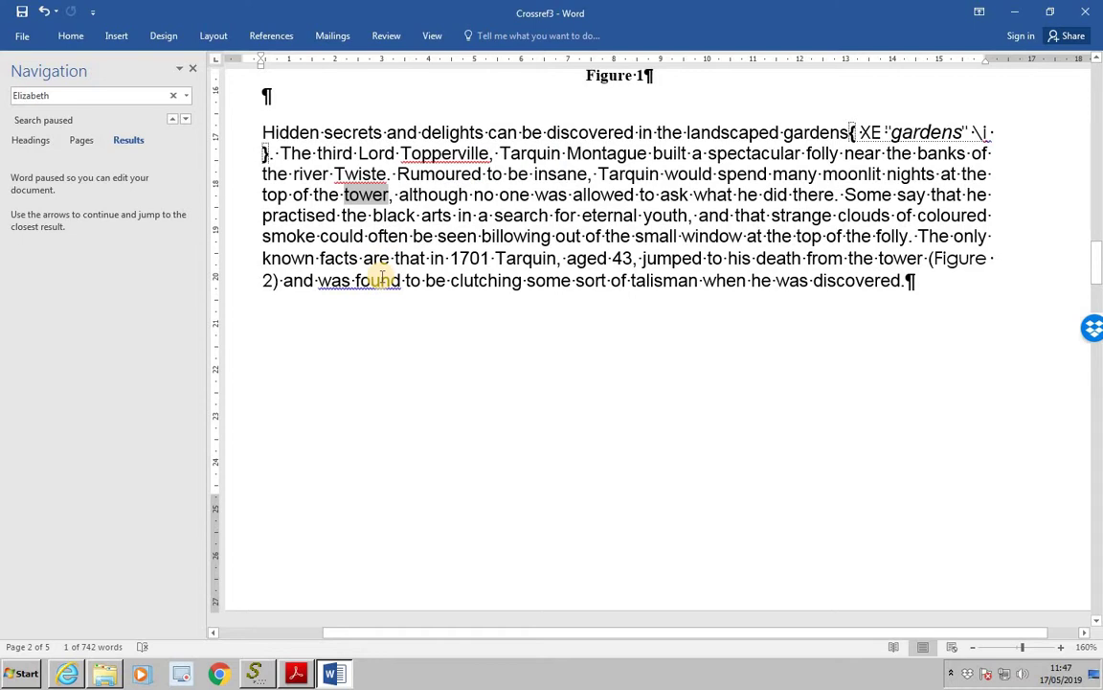
key(alt+shift+x)
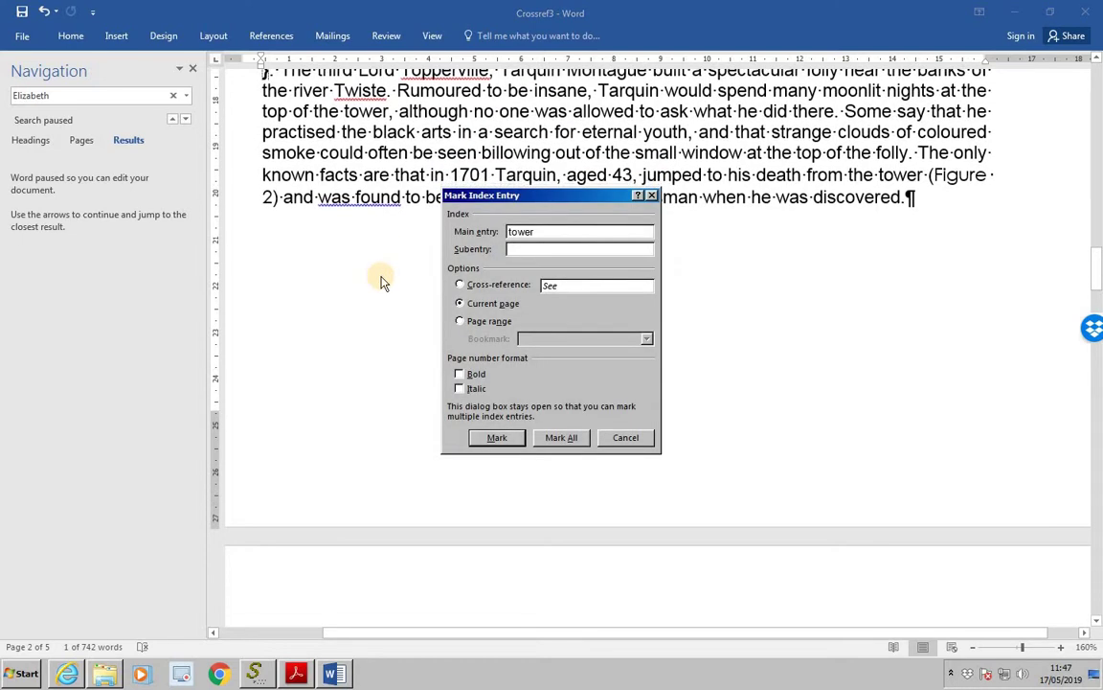
click(461, 388)
click(561, 437)
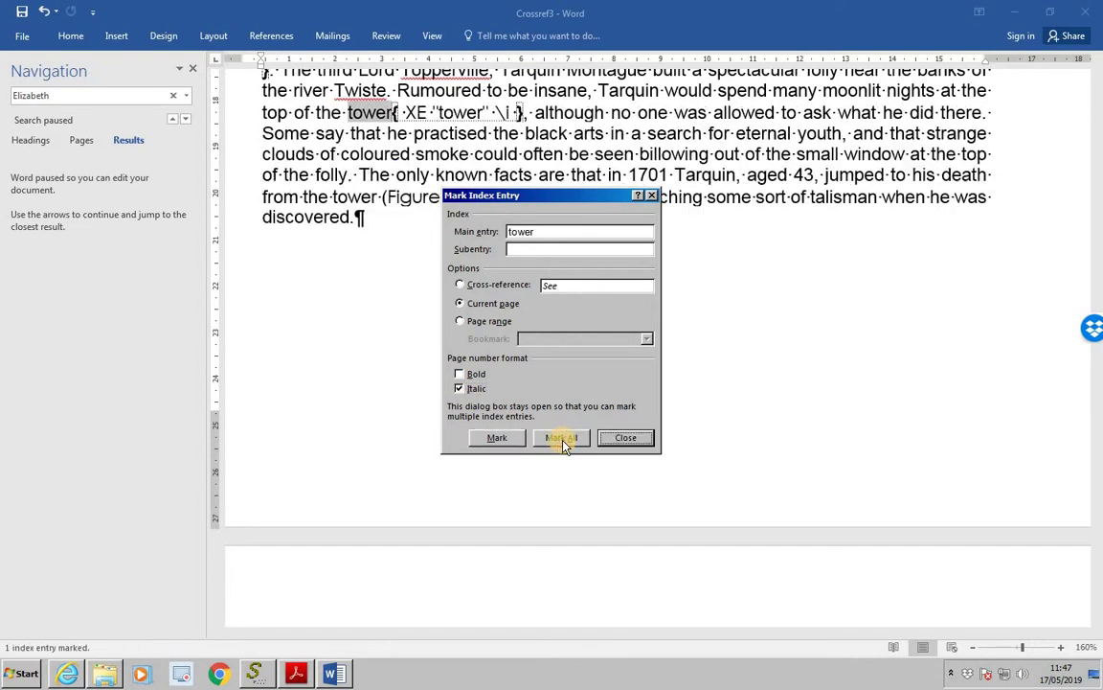
click(625, 437)
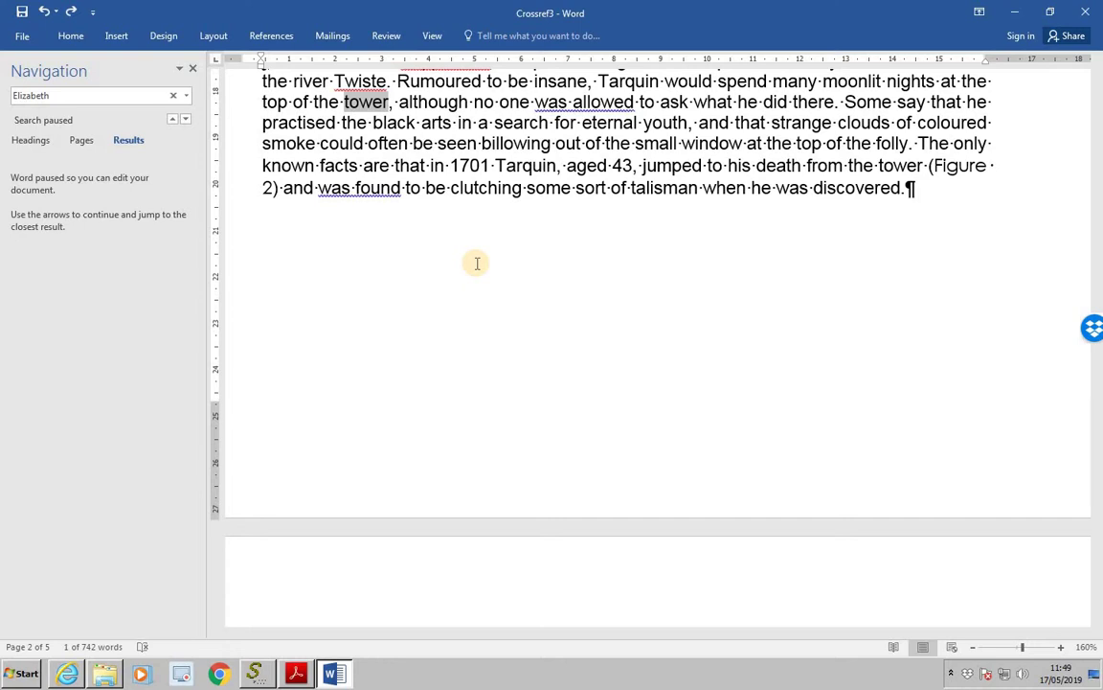
Mark all occurrences of "Pets' Corner" from the paragraph under that heading as index entries with italic page numbers
scroll(431, 268, down, 5)
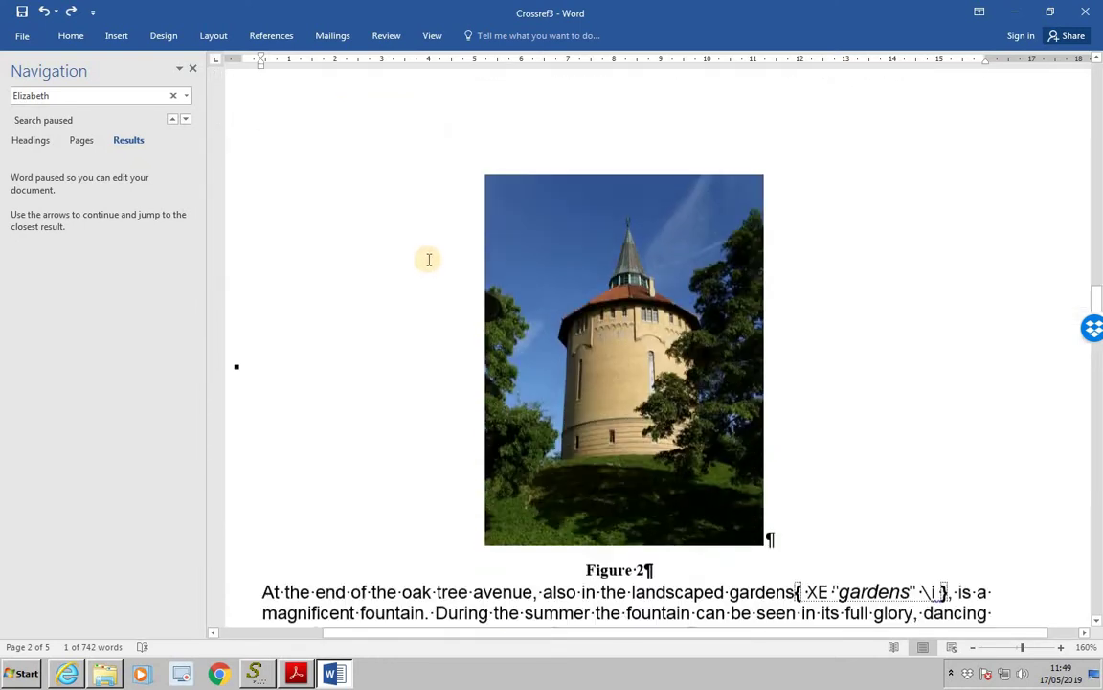
scroll(429, 259, down, 6)
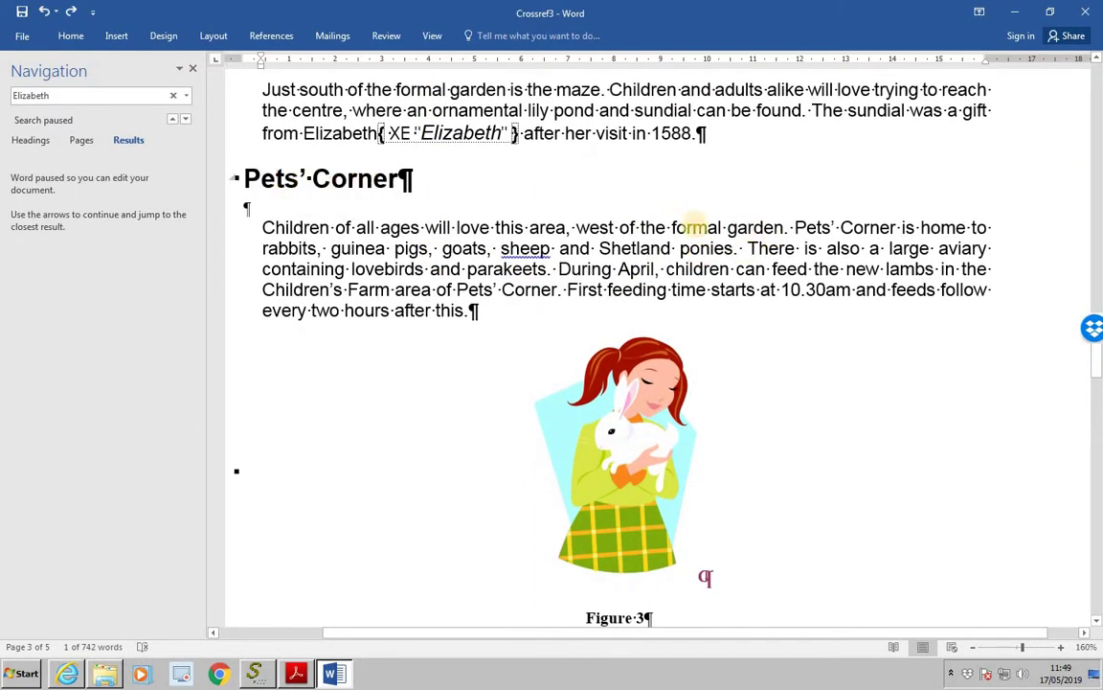
drag(796, 227, 840, 229)
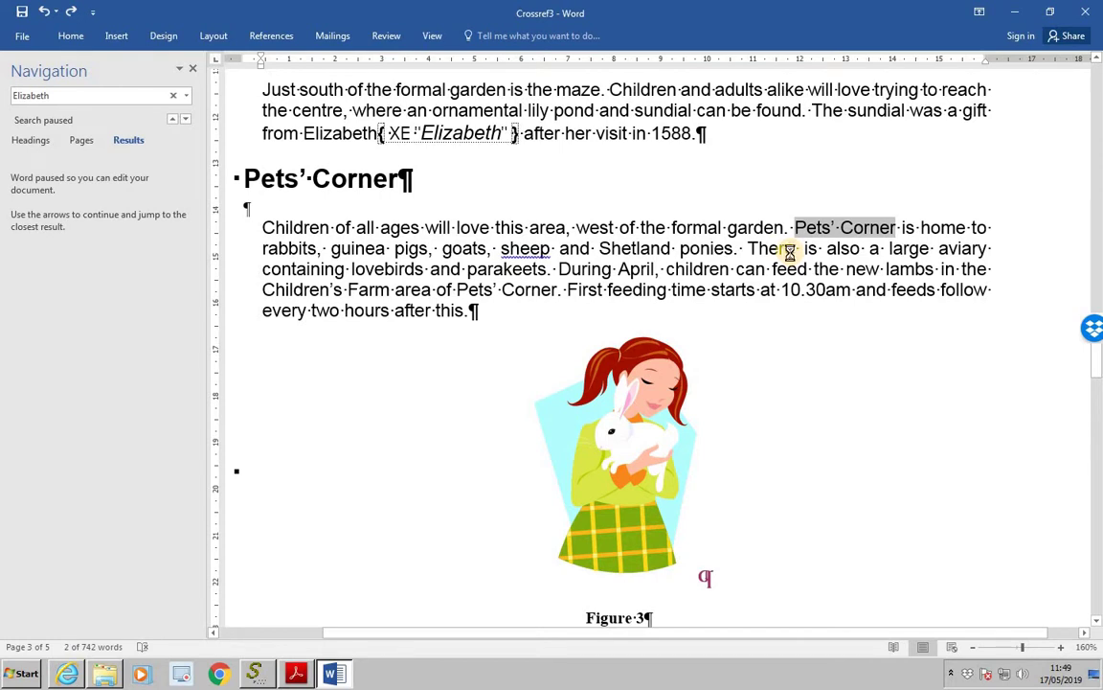
key(alt+shift+x)
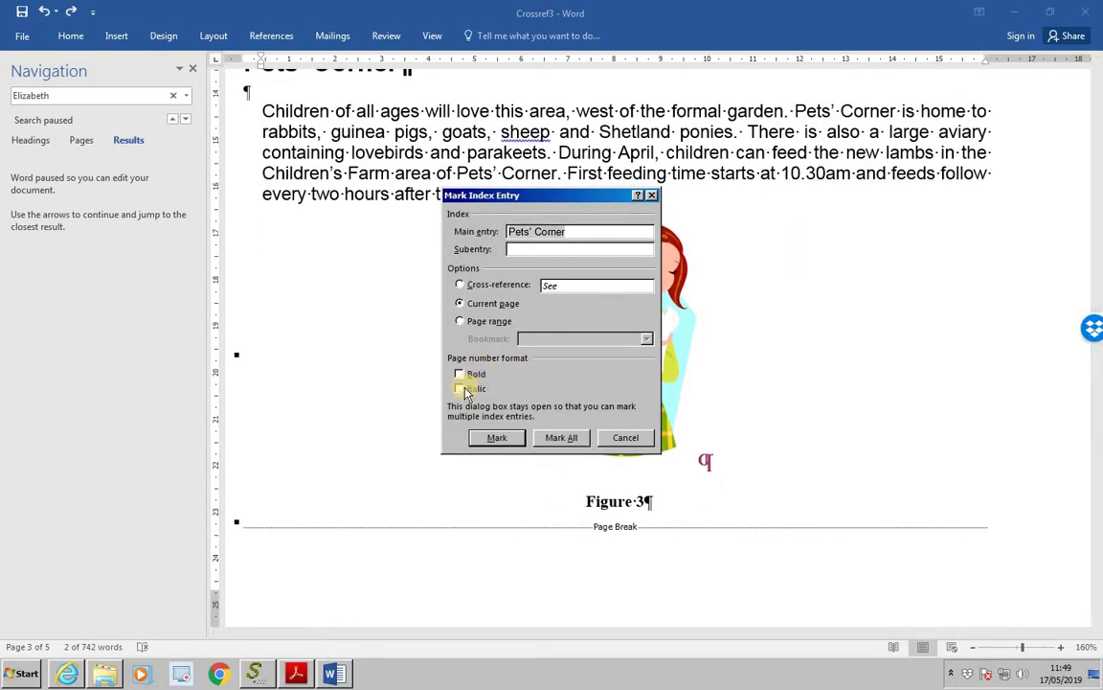
click(474, 389)
click(563, 438)
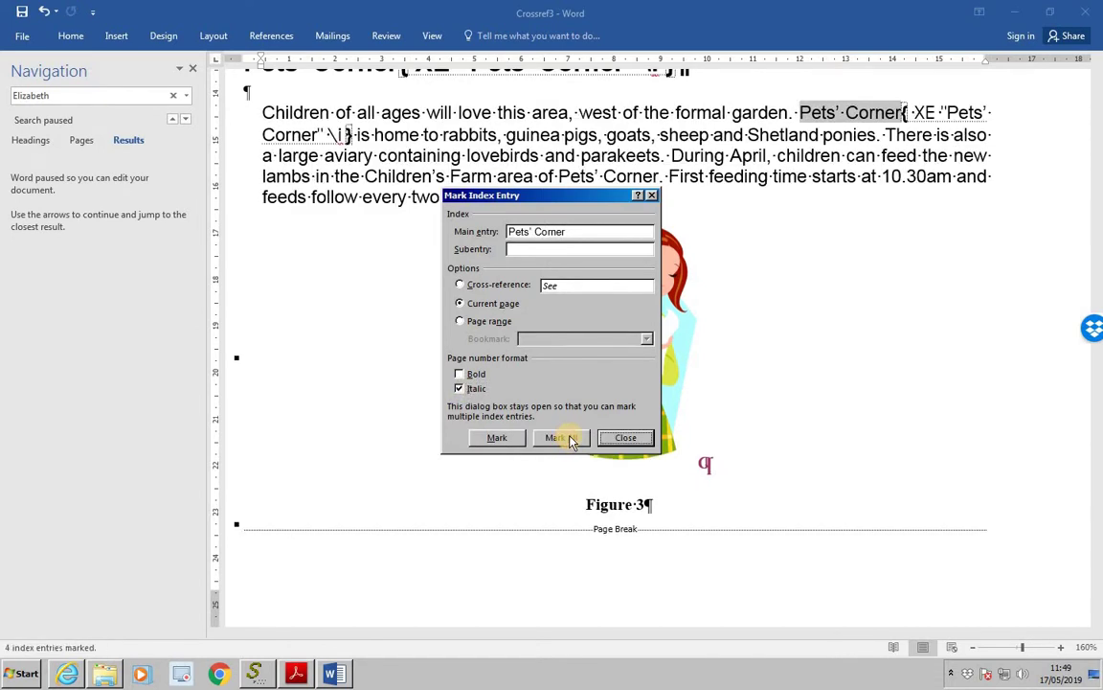
Mark all occurrences of "shop" from the Gift Shop paragraph as index entries with italic page numbers
key(Escape)
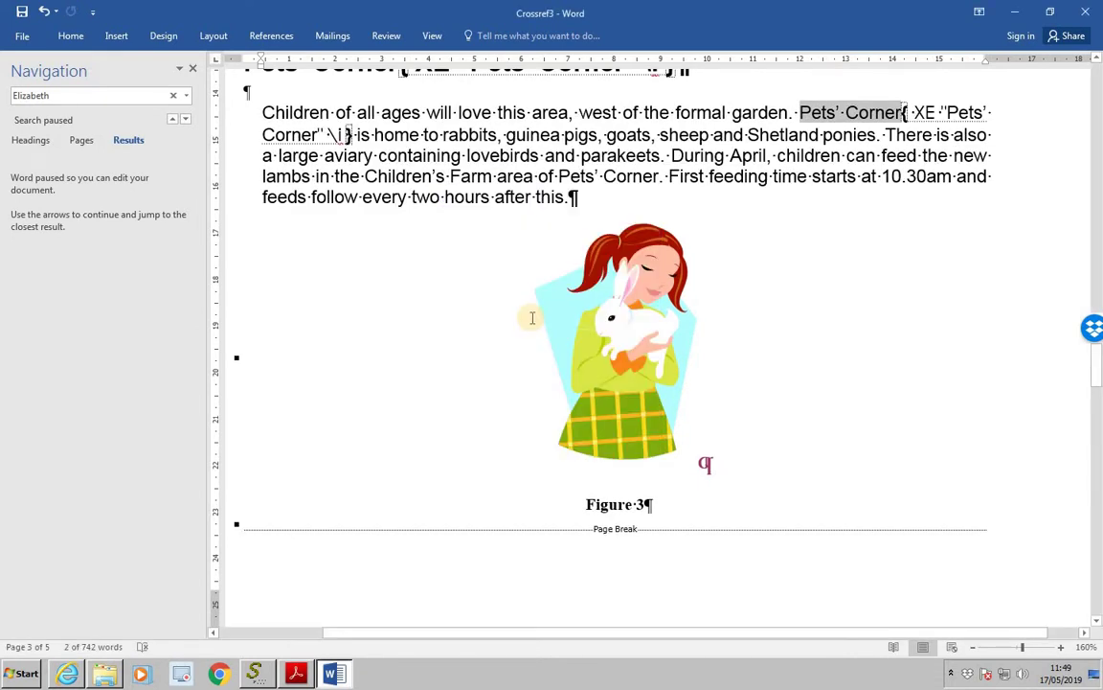
scroll(532, 317, down, 9)
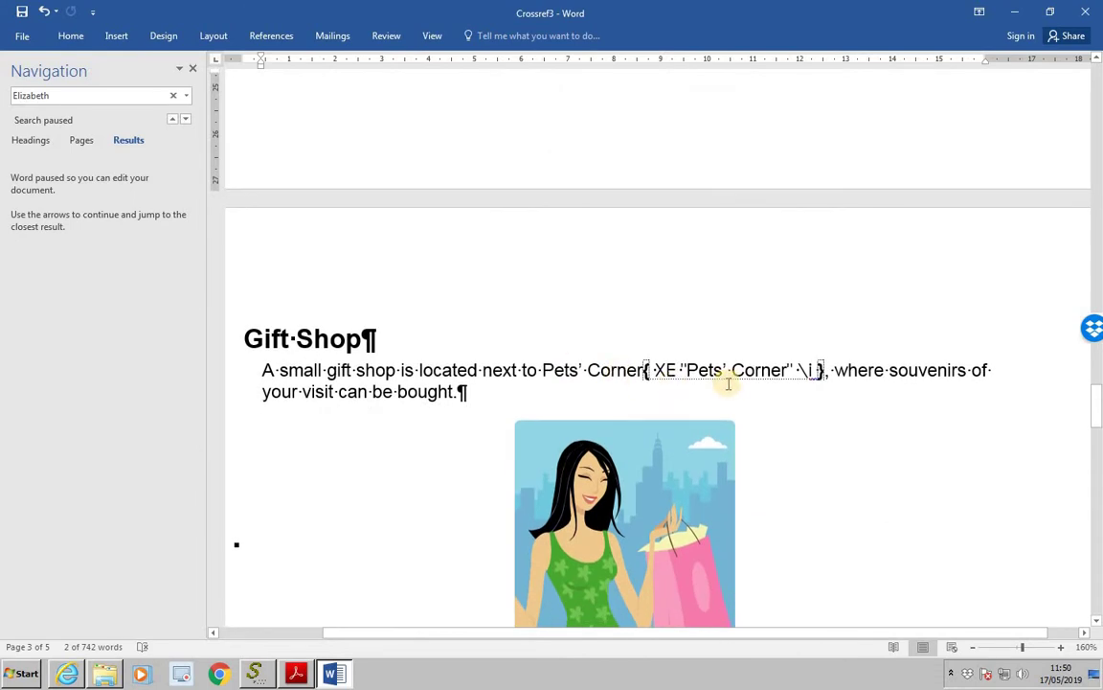
click(357, 369)
drag(358, 370, 395, 381)
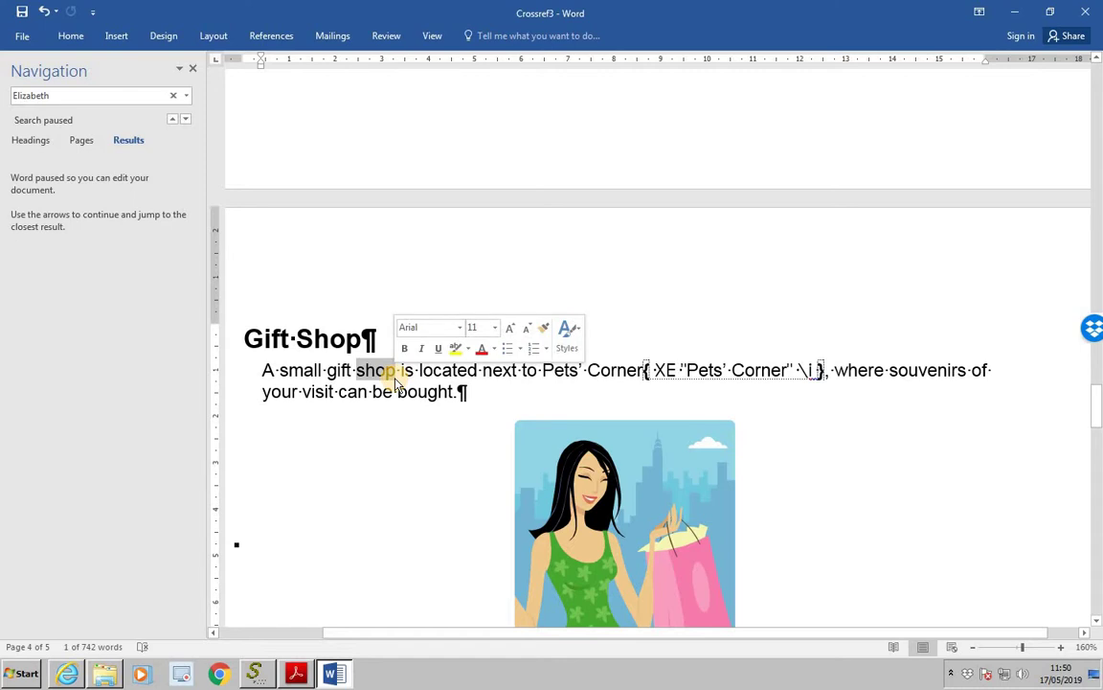
key(alt+shift+x)
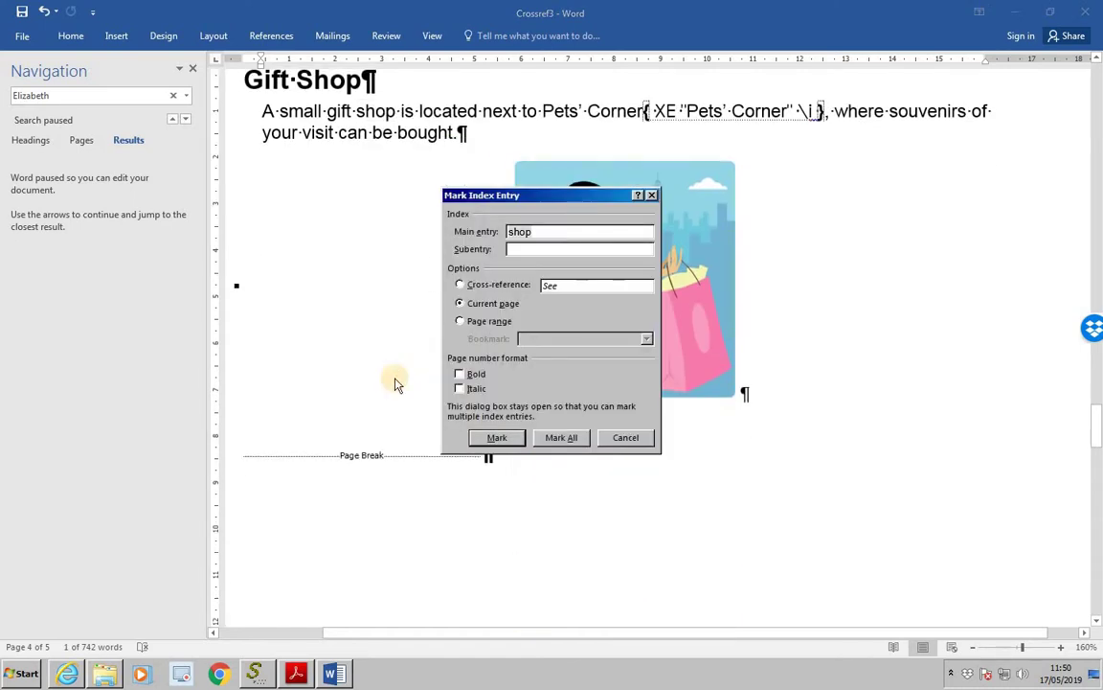
click(495, 401)
click(561, 437)
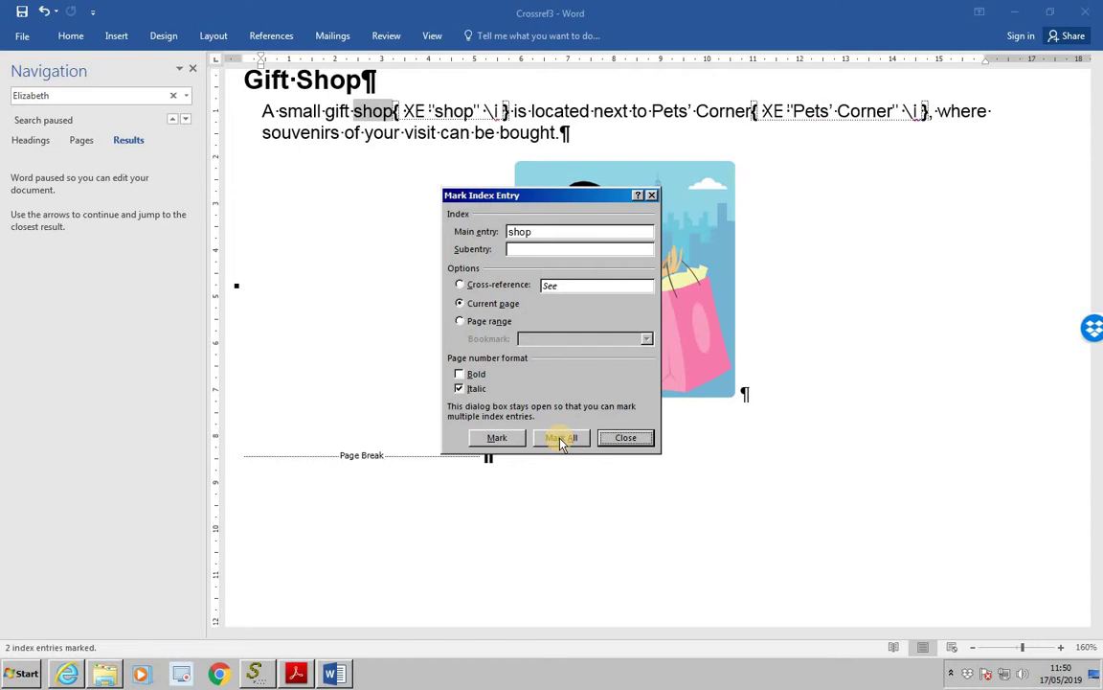
click(621, 439)
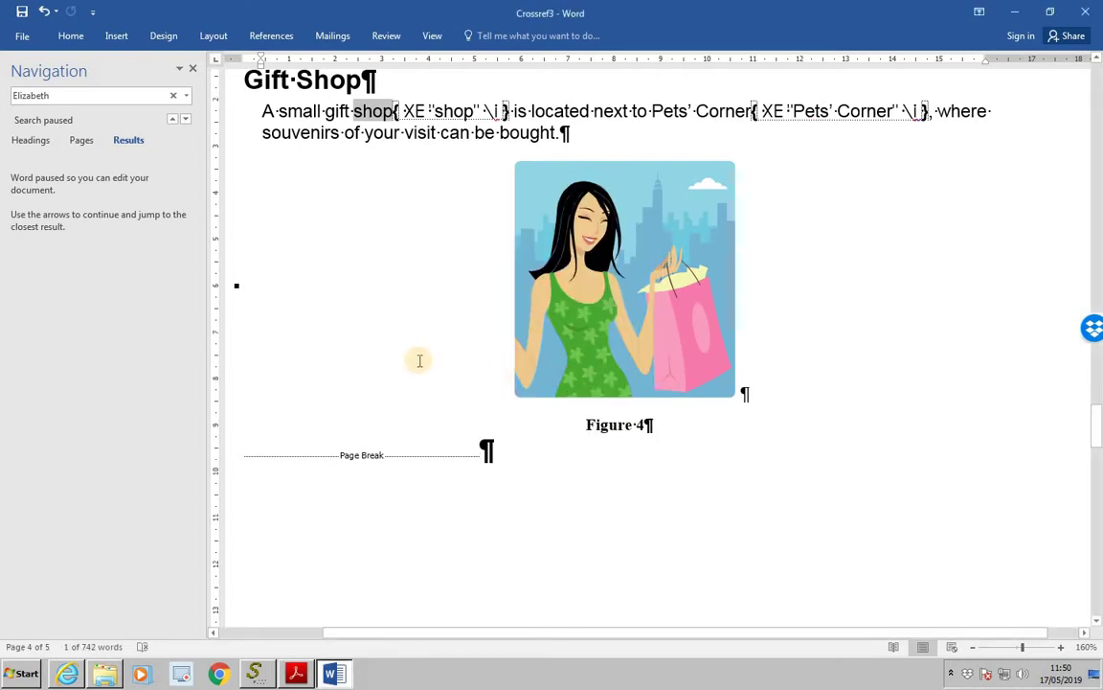
Mark all occurrences of "tea room" from the first Tea Room paragraph as index entries with italic page numbers
scroll(419, 361, down, 10)
scroll(427, 360, down, 3)
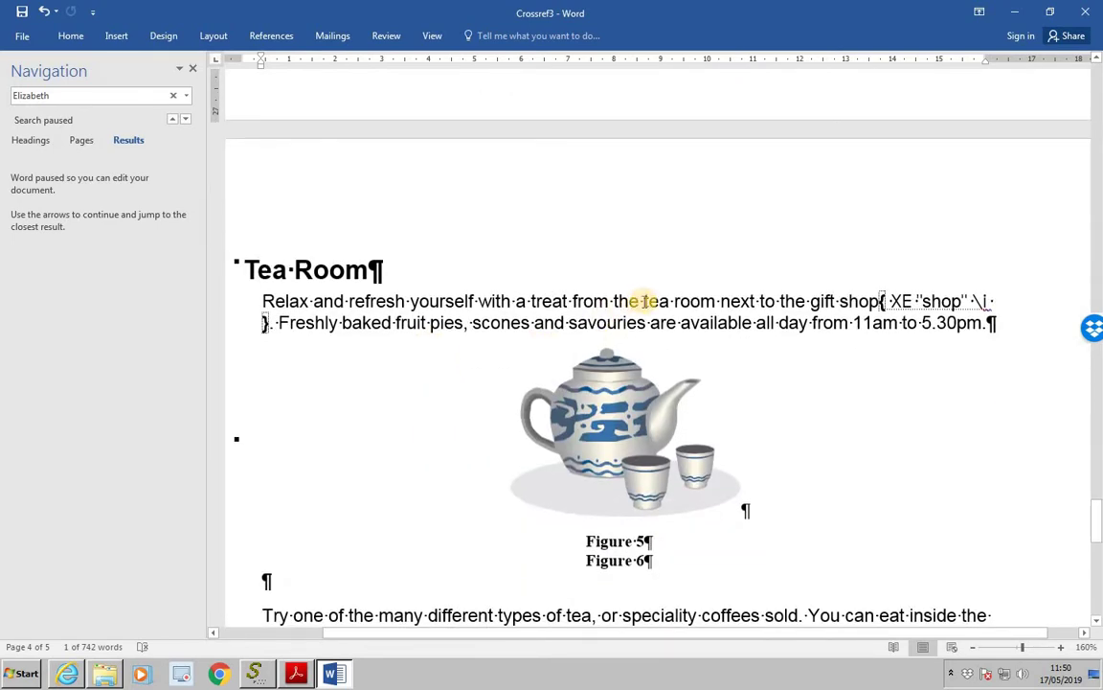
drag(648, 301, 690, 304)
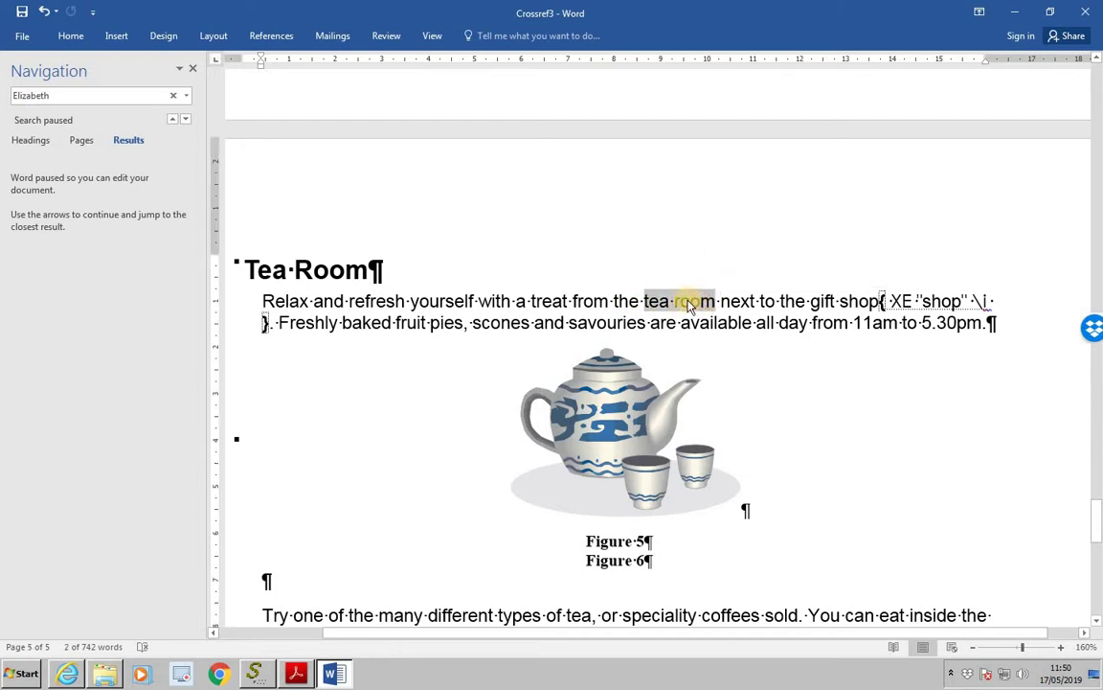
key(alt+shift+x)
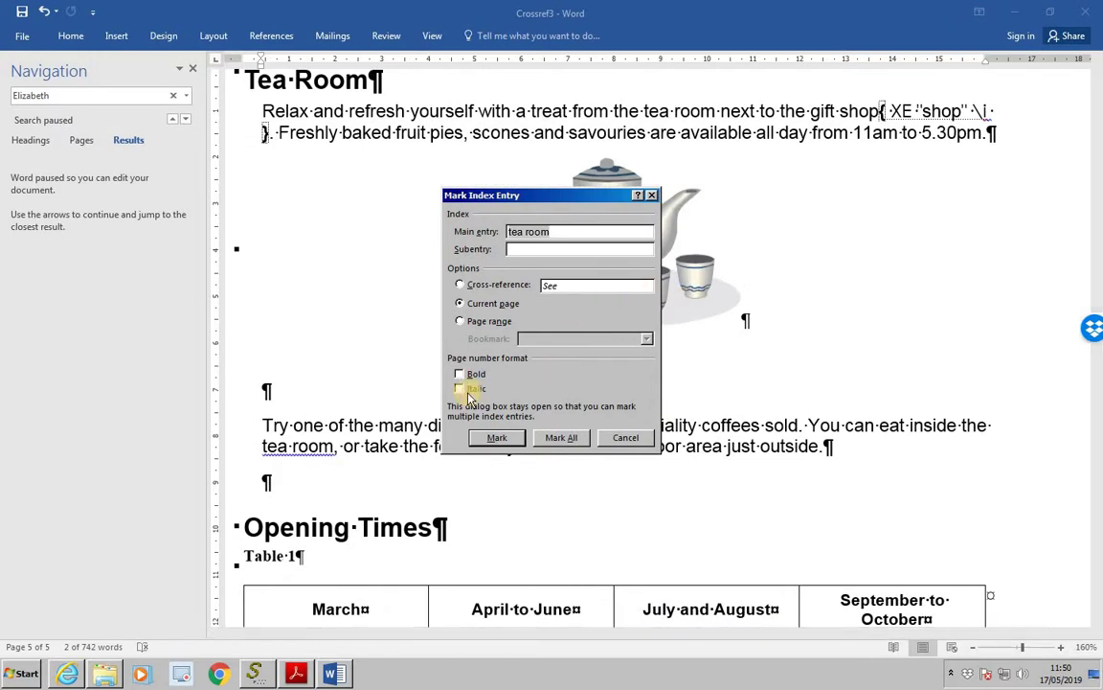
click(469, 394)
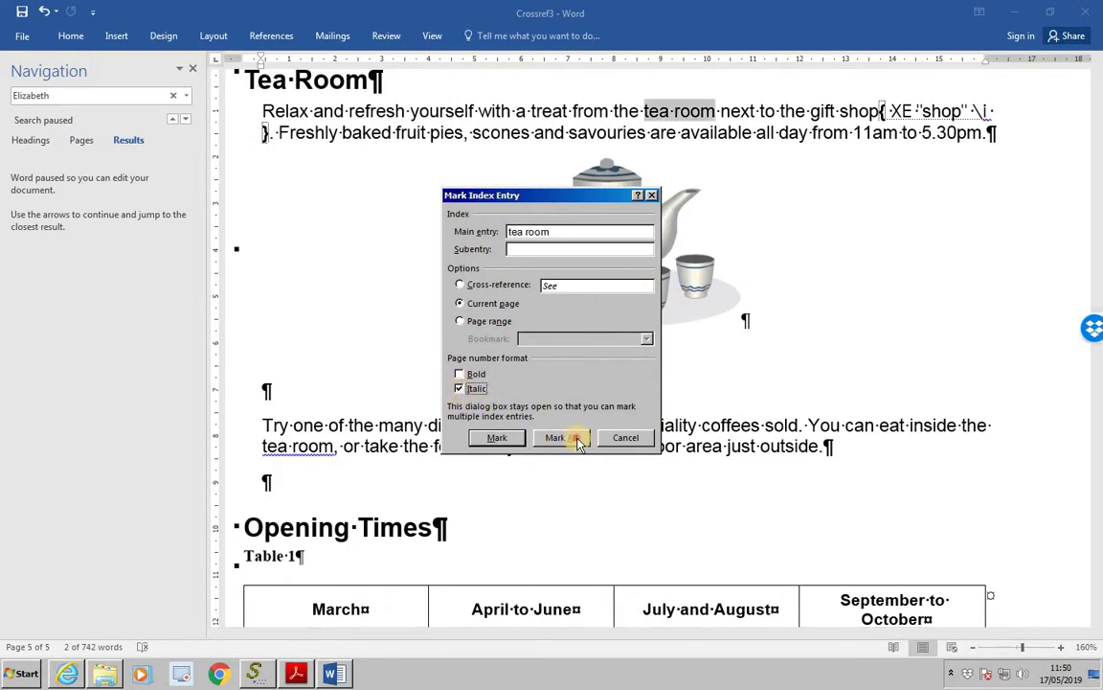
click(576, 439)
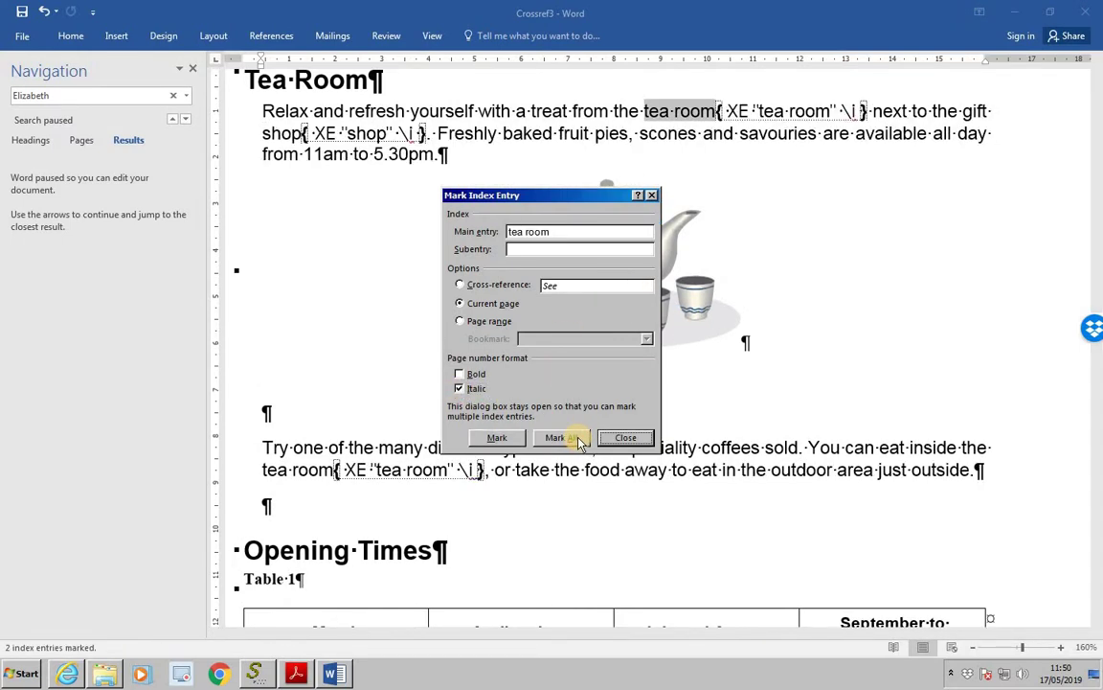
click(625, 437)
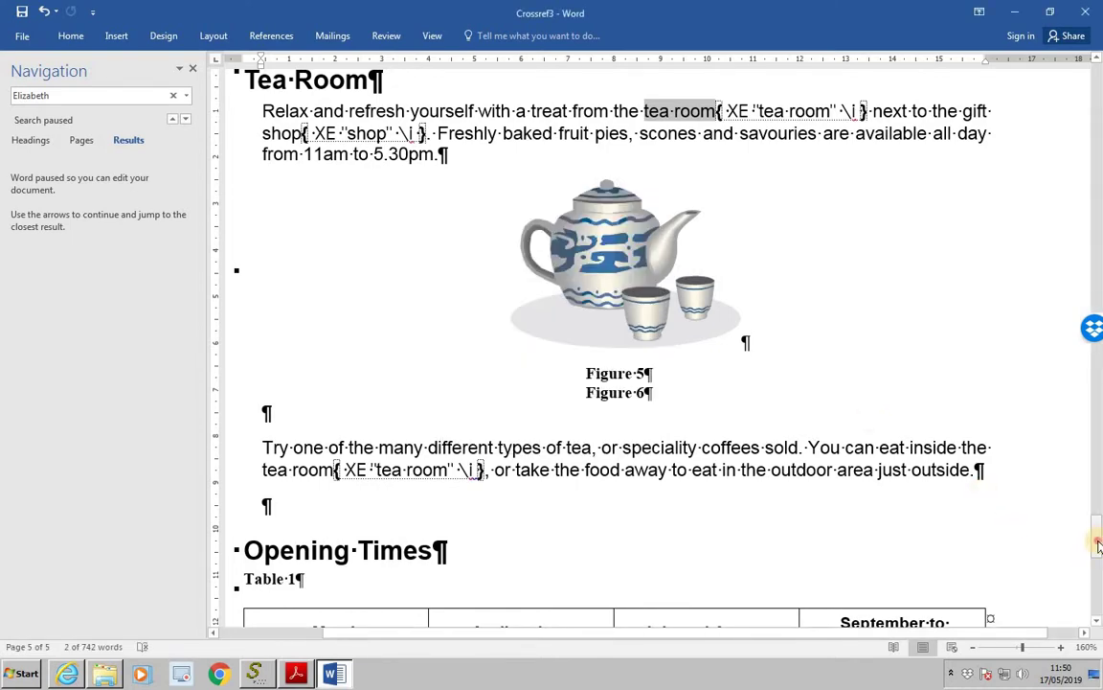
Mark the first "tower" in the paragraph below Figure 1 as an index entry with the cross-reference "See gardens"
drag(1098, 542, 1098, 88)
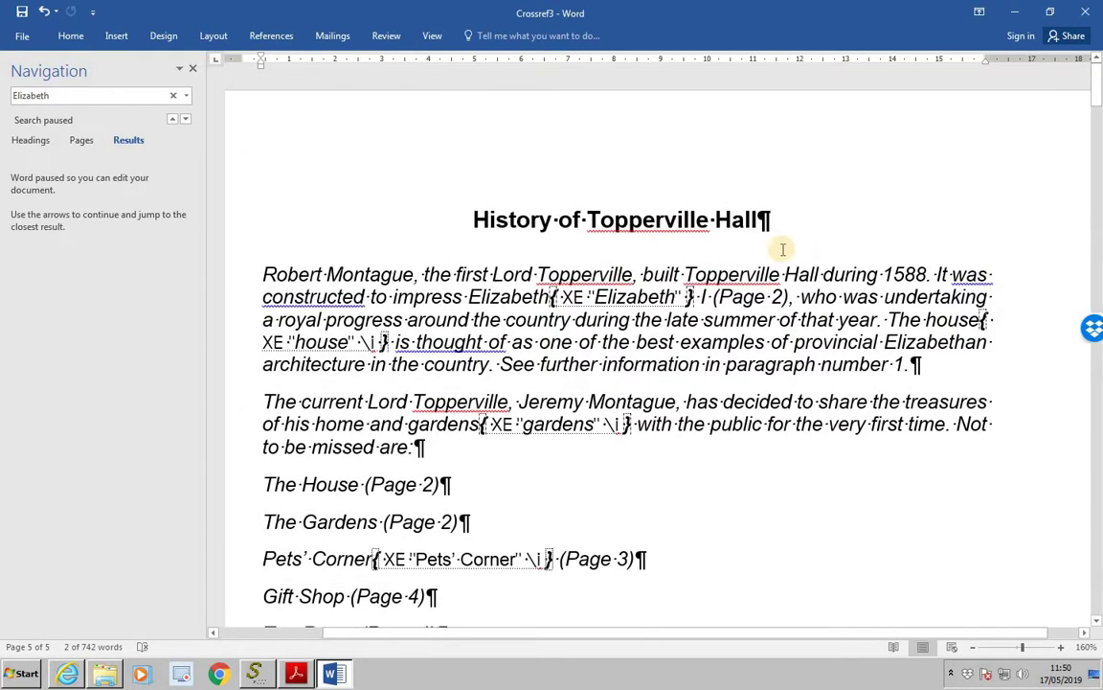
scroll(771, 257, down, 15)
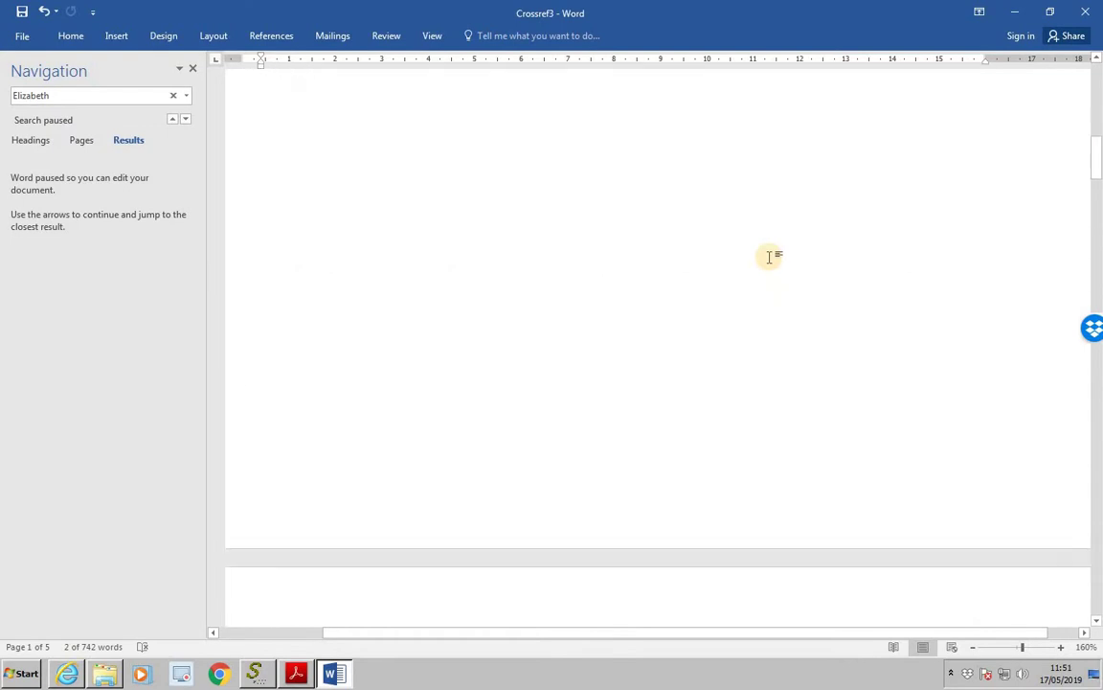
scroll(771, 259, down, 5)
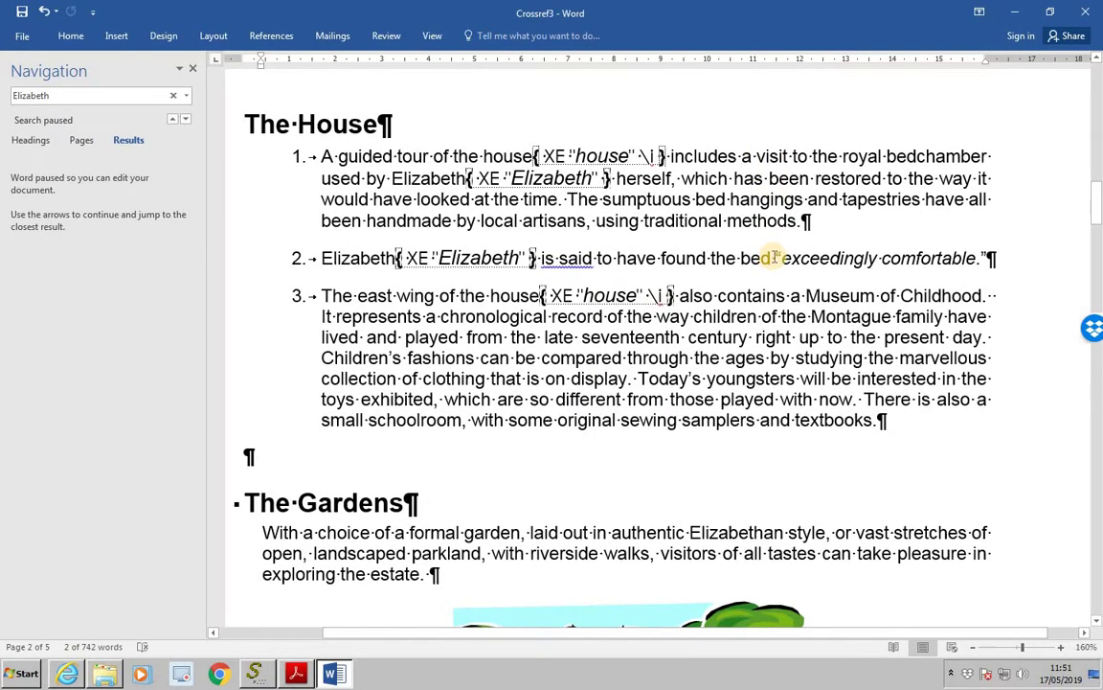
text(“)
click(798, 221)
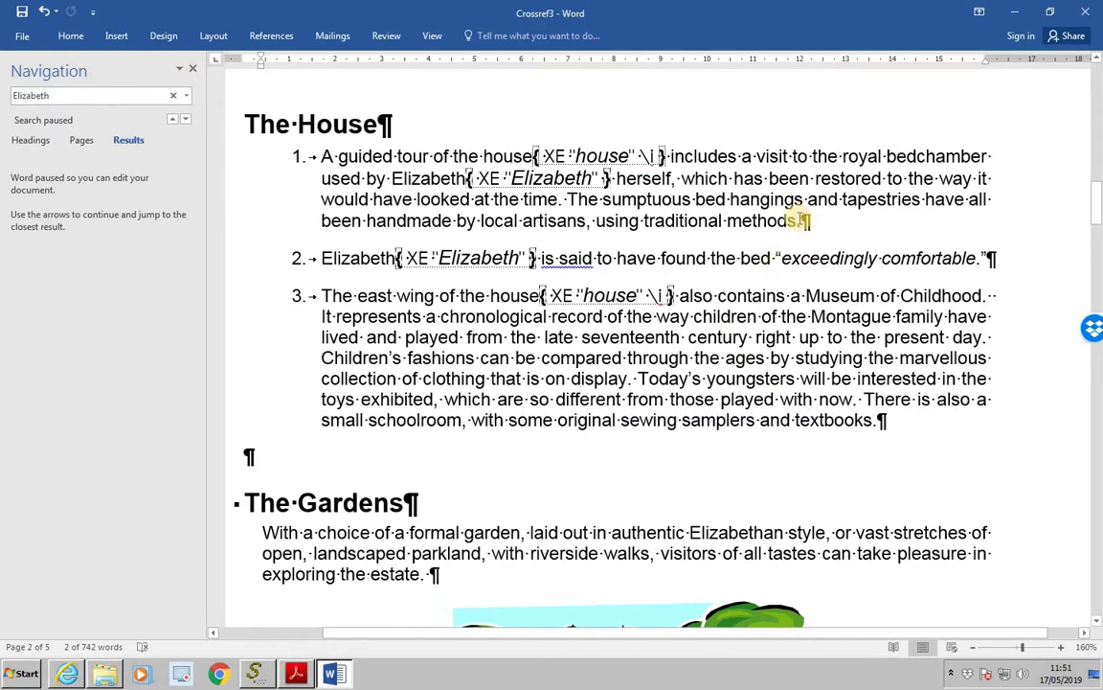
scroll(719, 254, down, 8)
double_click(383, 268)
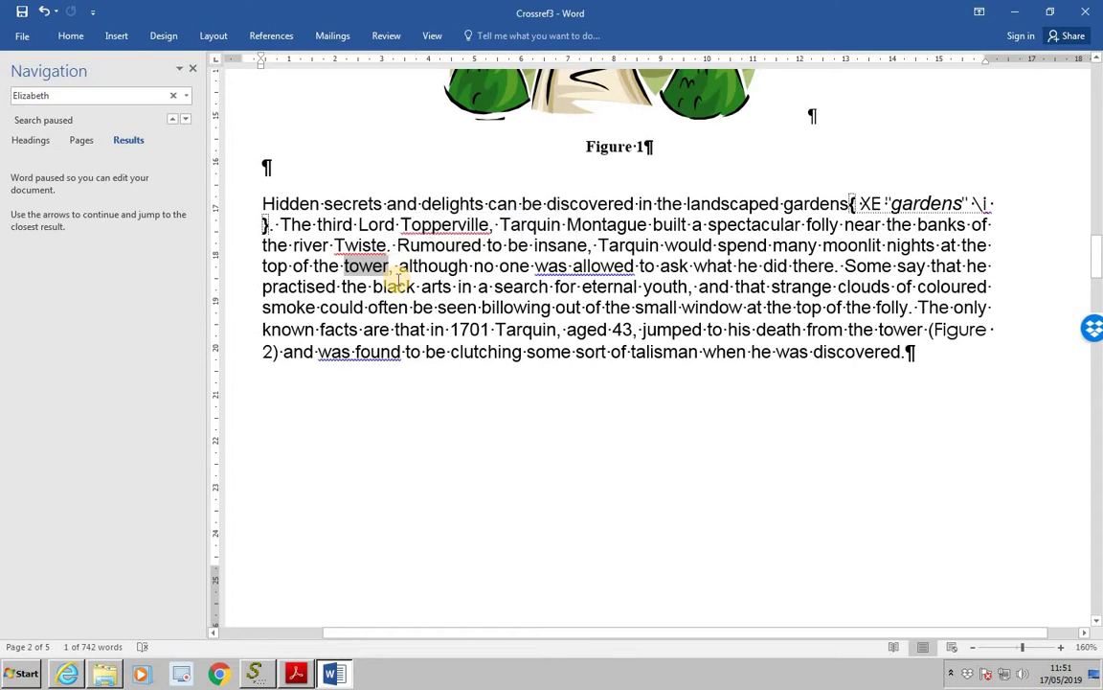
key(alt+shift+x)
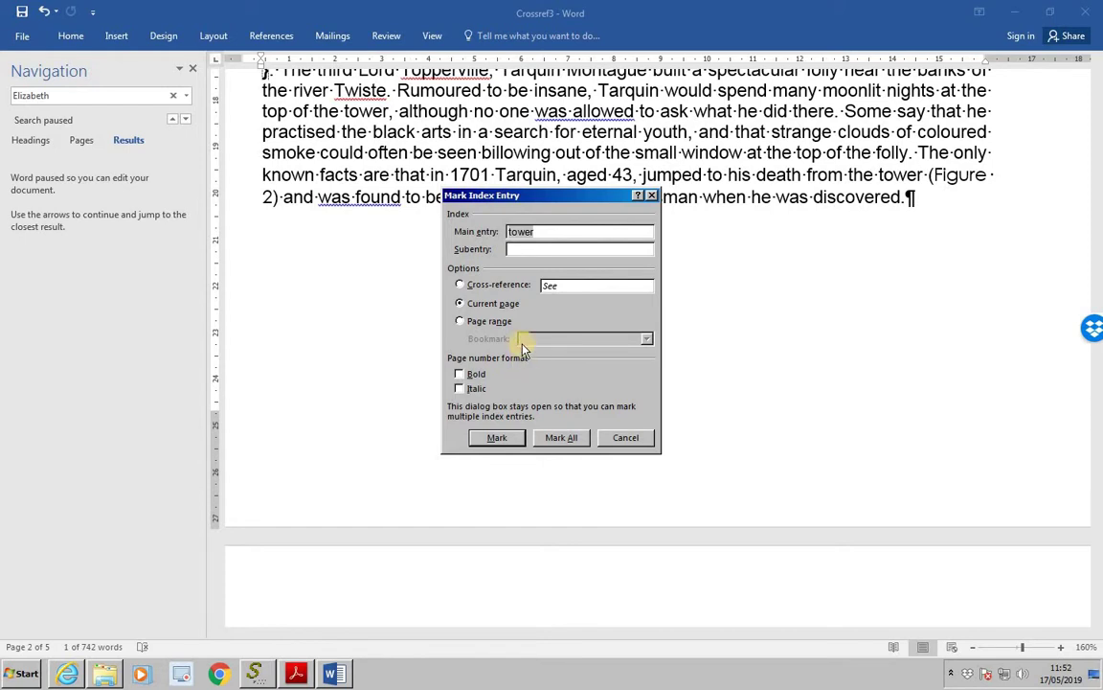
click(460, 286)
text(gar)
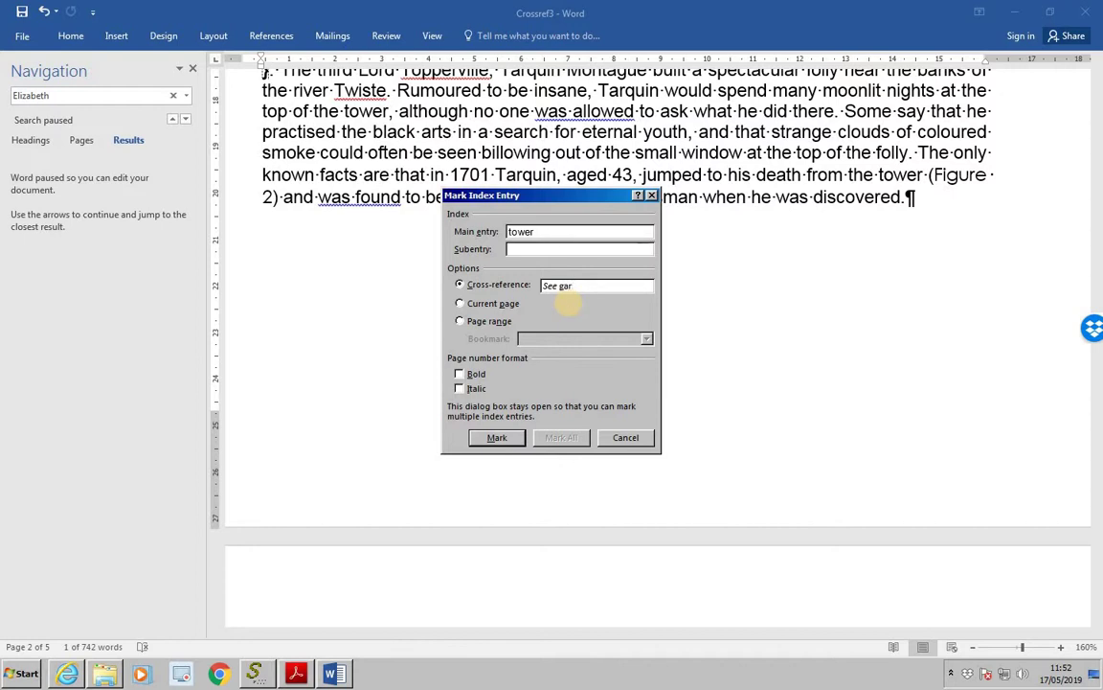
text(dens)
click(498, 438)
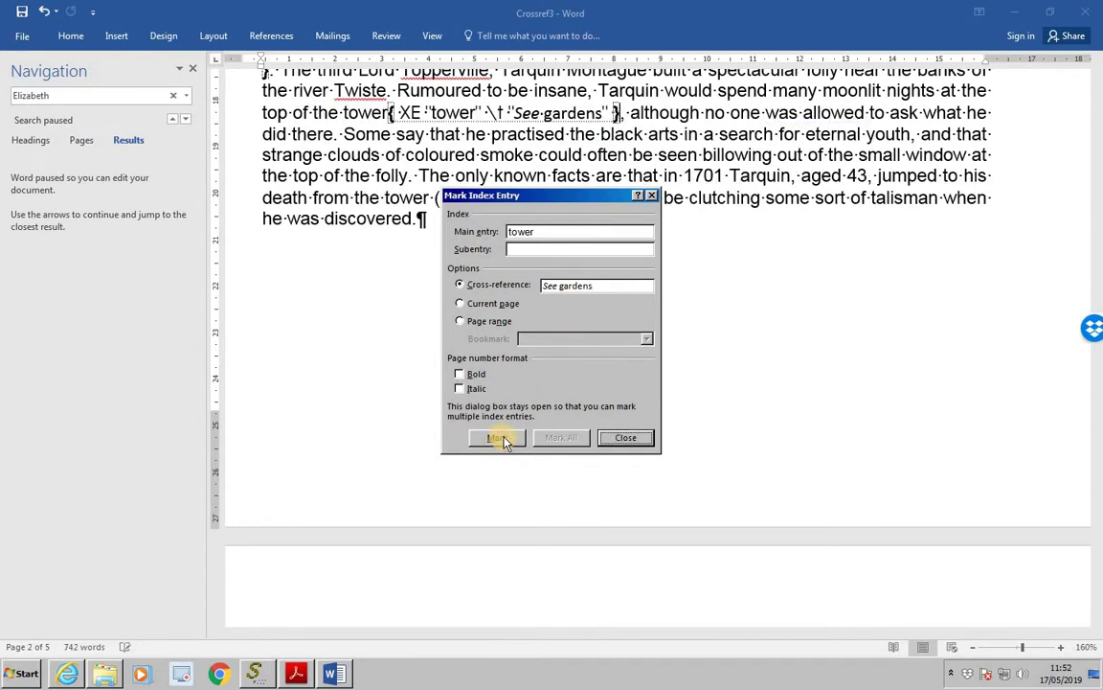
click(623, 438)
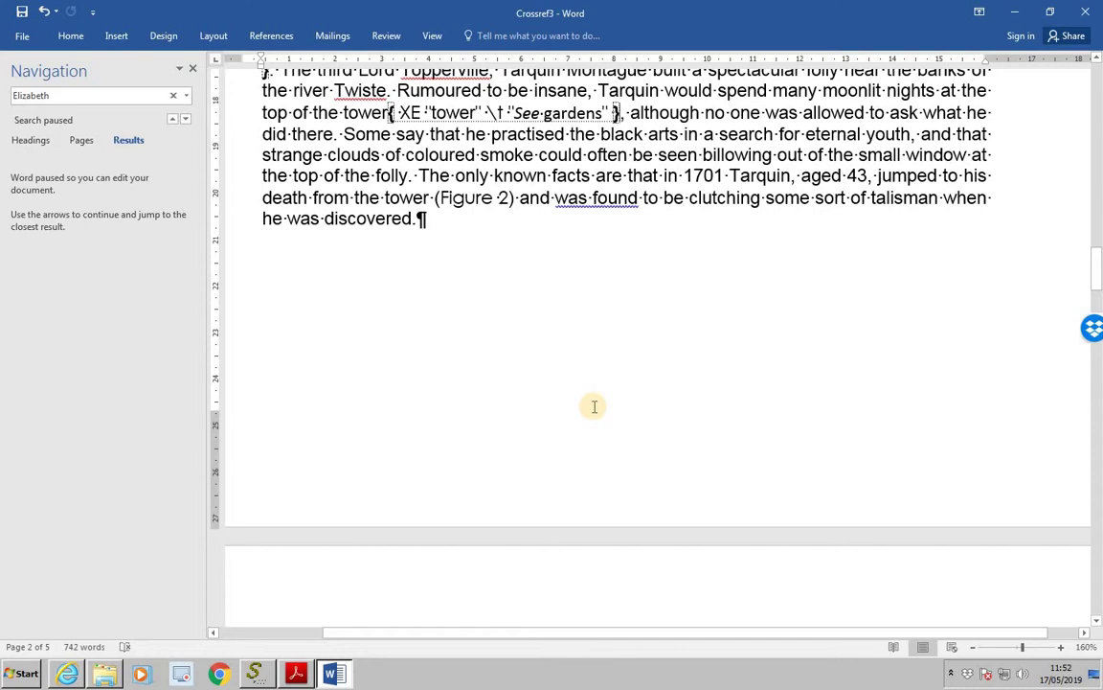
Mark "maze" in the paragraph above Pets' Corner as an index entry with main entry "gardens" and subentry "maze"
scroll(594, 406, down, 5)
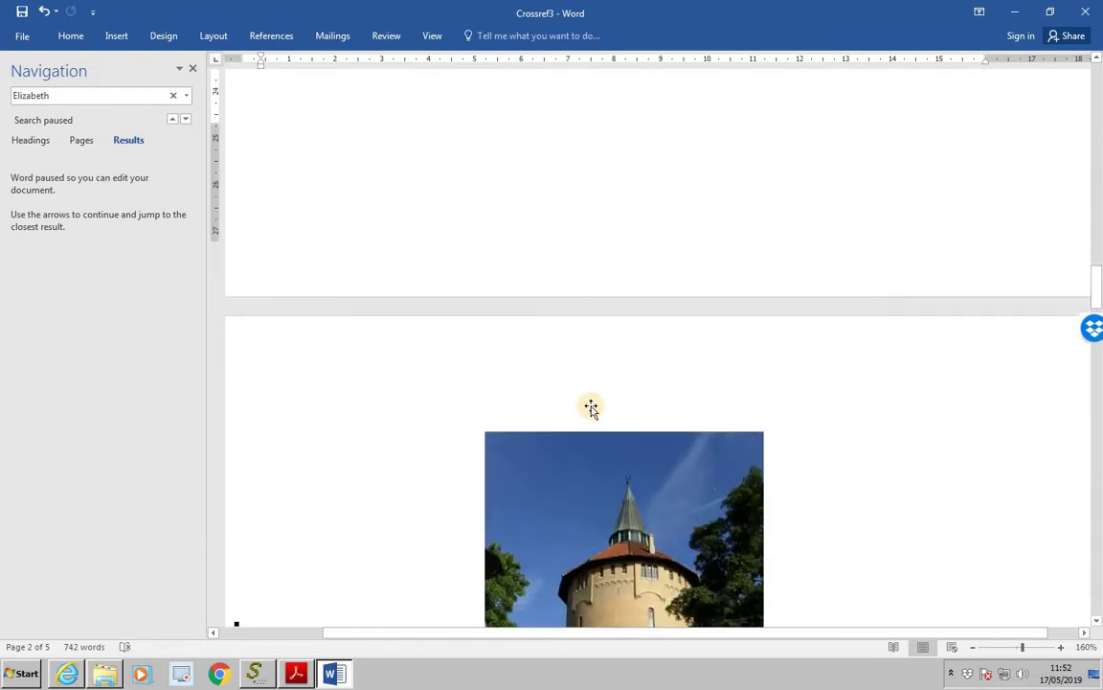
scroll(591, 405, down, 5)
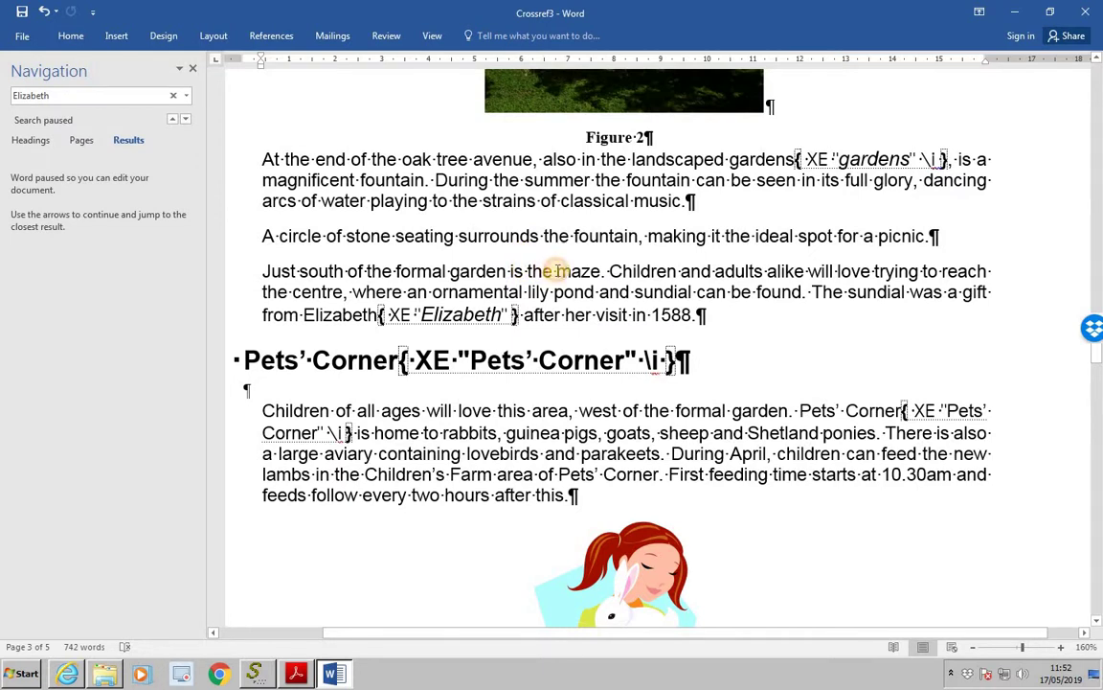
drag(556, 271, 602, 273)
key(alt+shift+x)
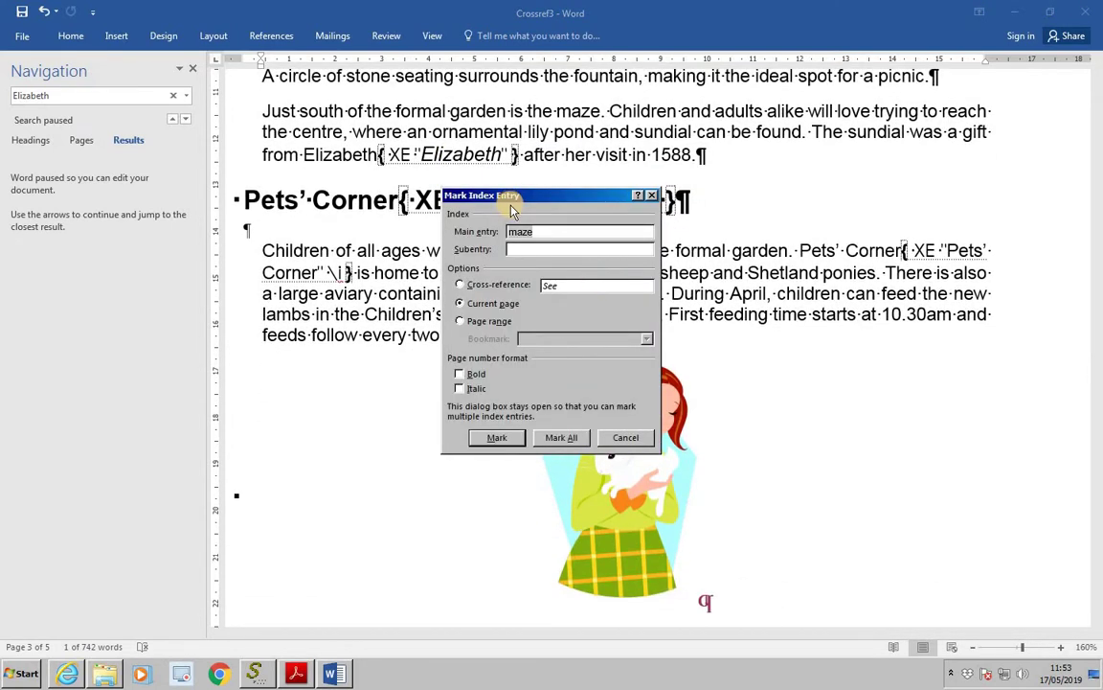
click(543, 231)
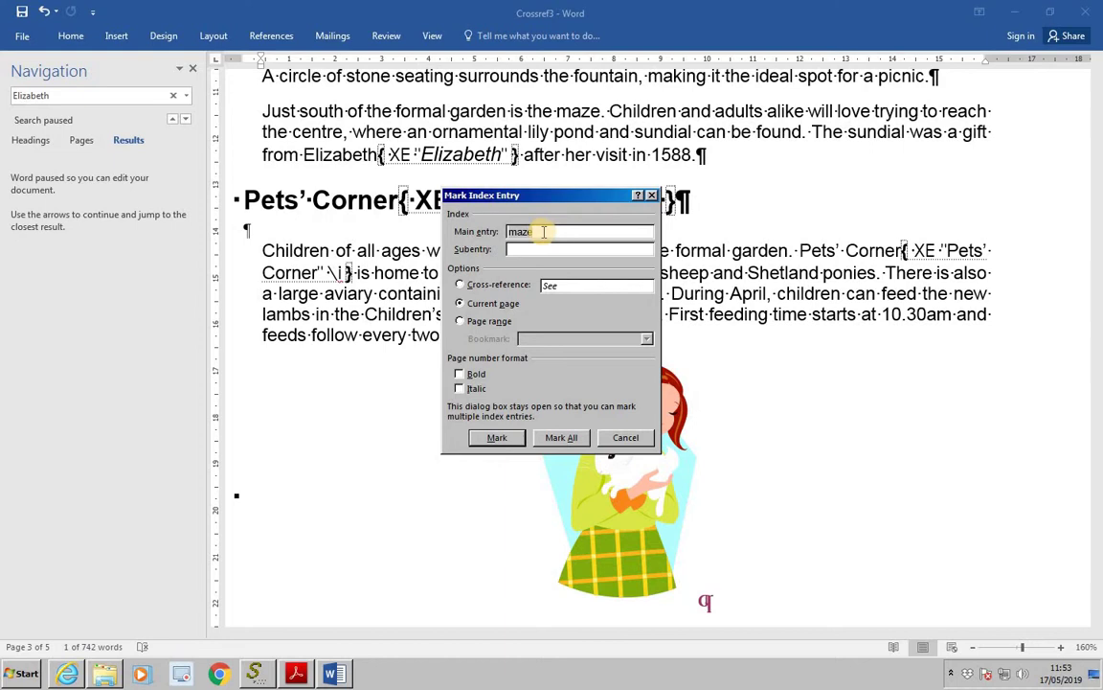
double_click(544, 231)
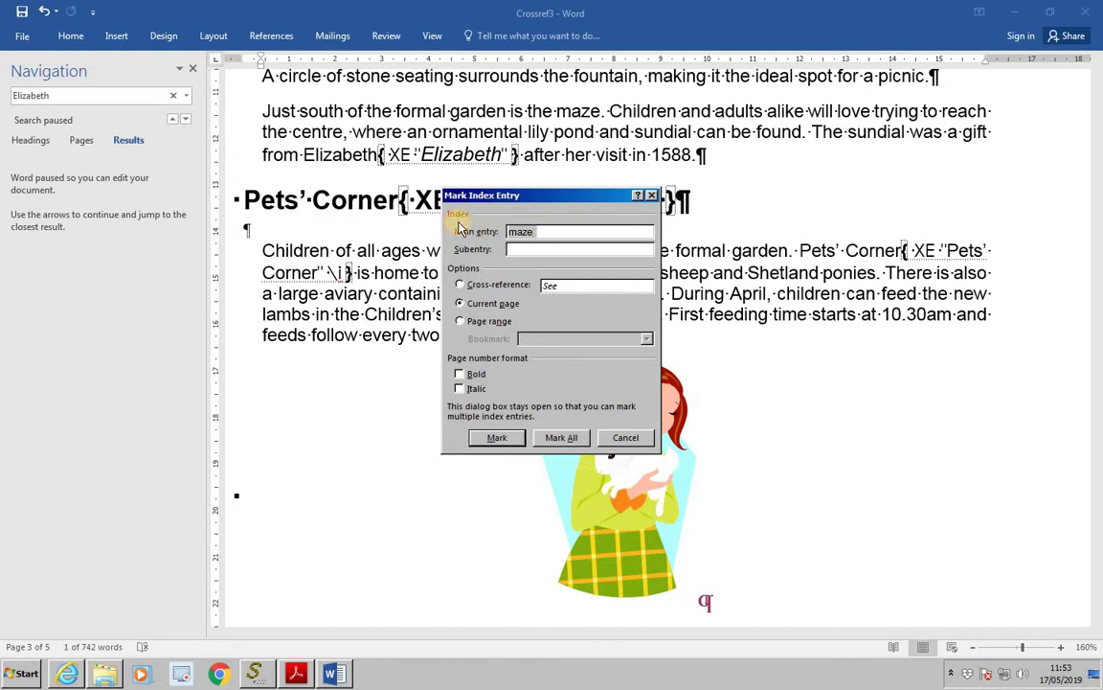
text(gardens)
click(516, 250)
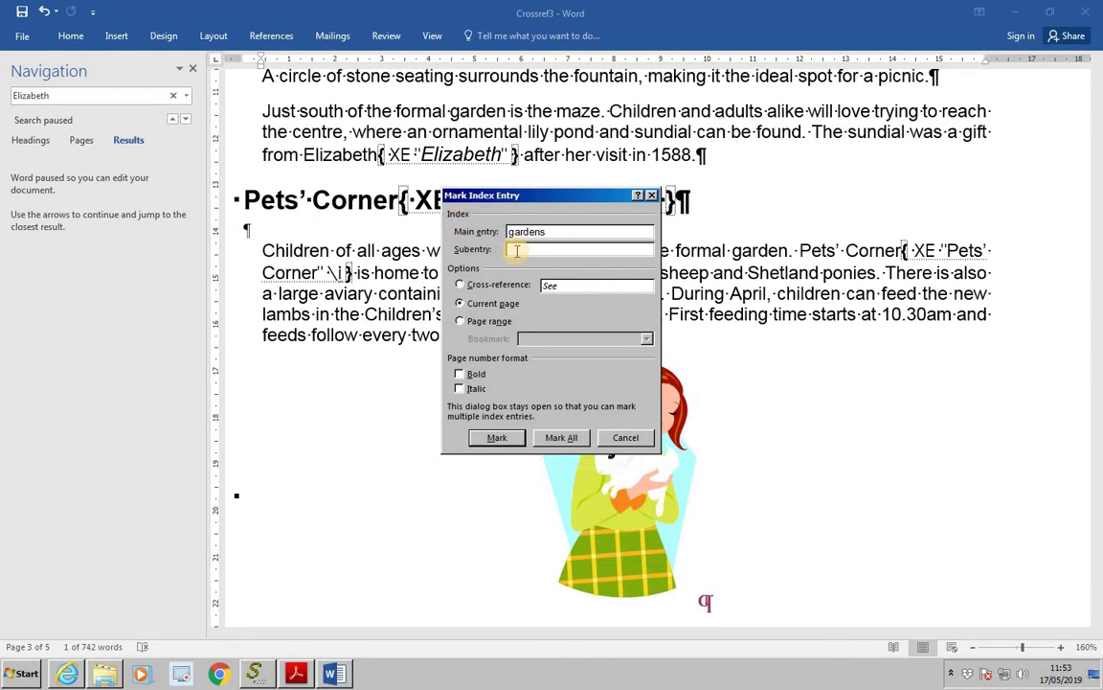
text(maze)
click(515, 439)
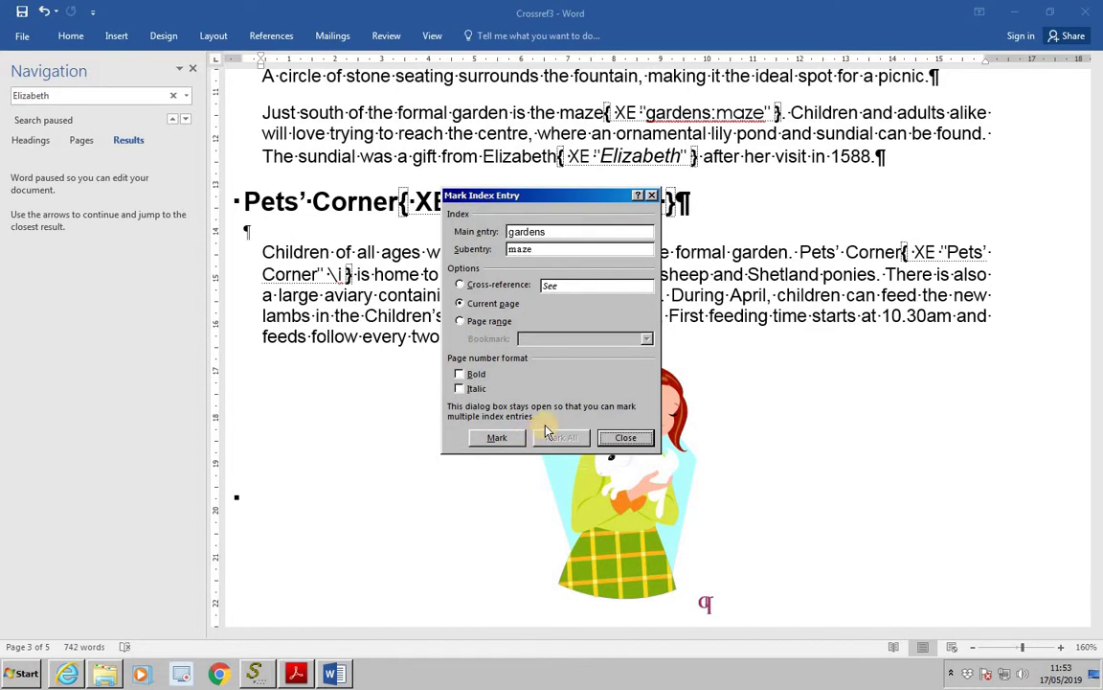
click(611, 437)
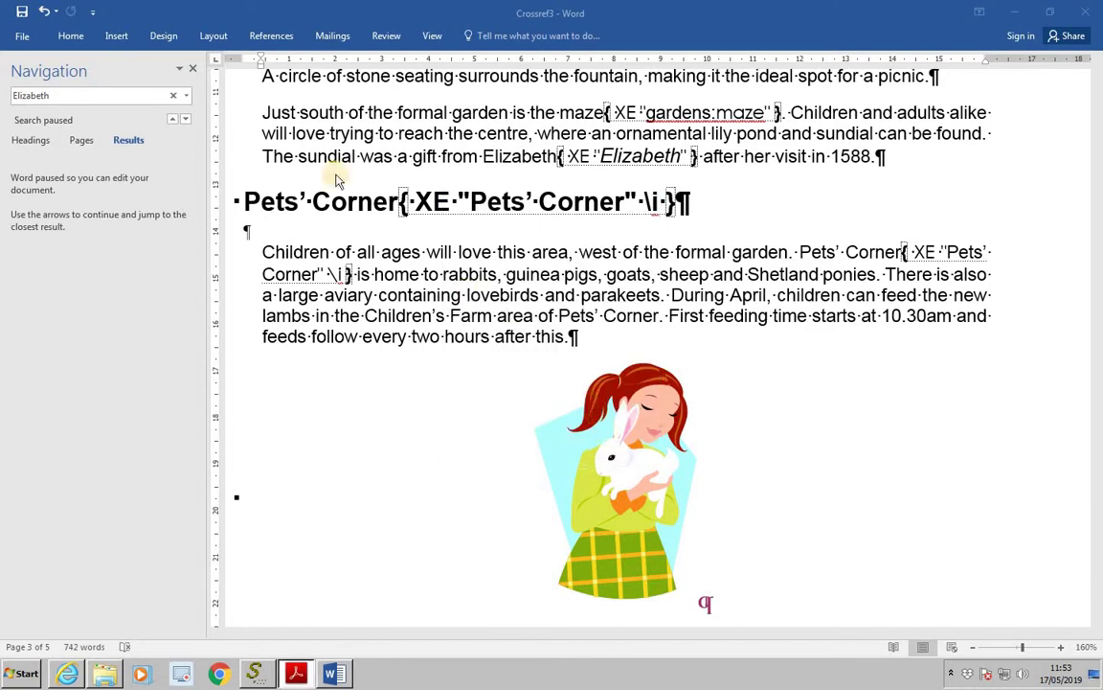
Save the document under the new file name "index" in the WORD DATA FILES folder
click(26, 43)
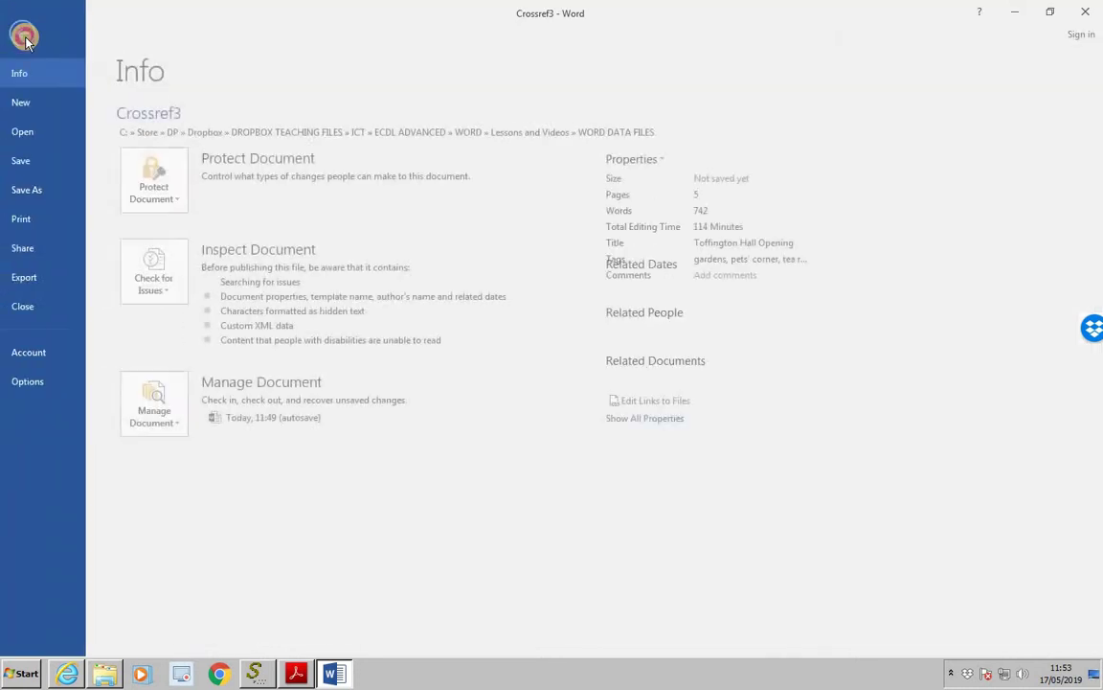
click(26, 41)
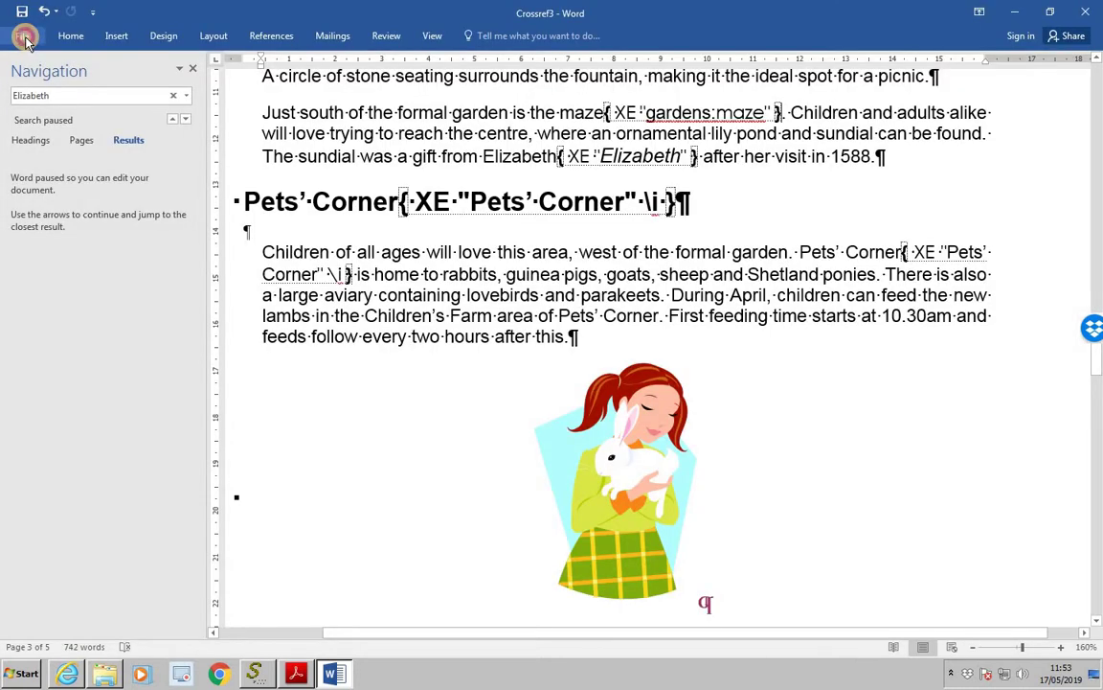
click(26, 40)
click(35, 189)
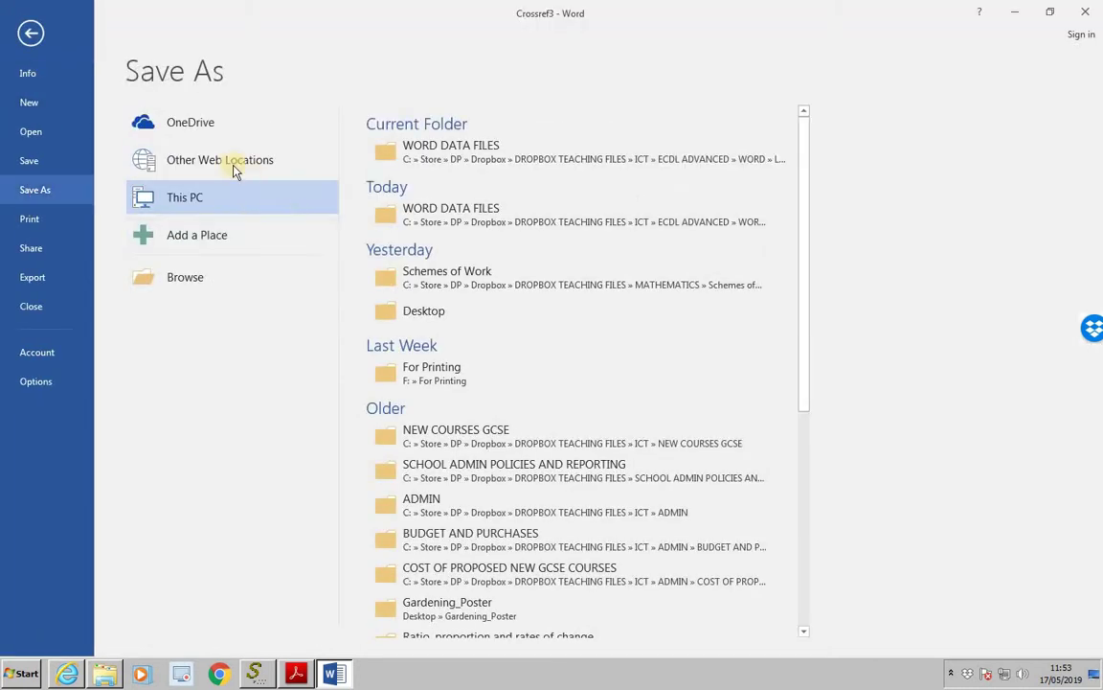
click(383, 149)
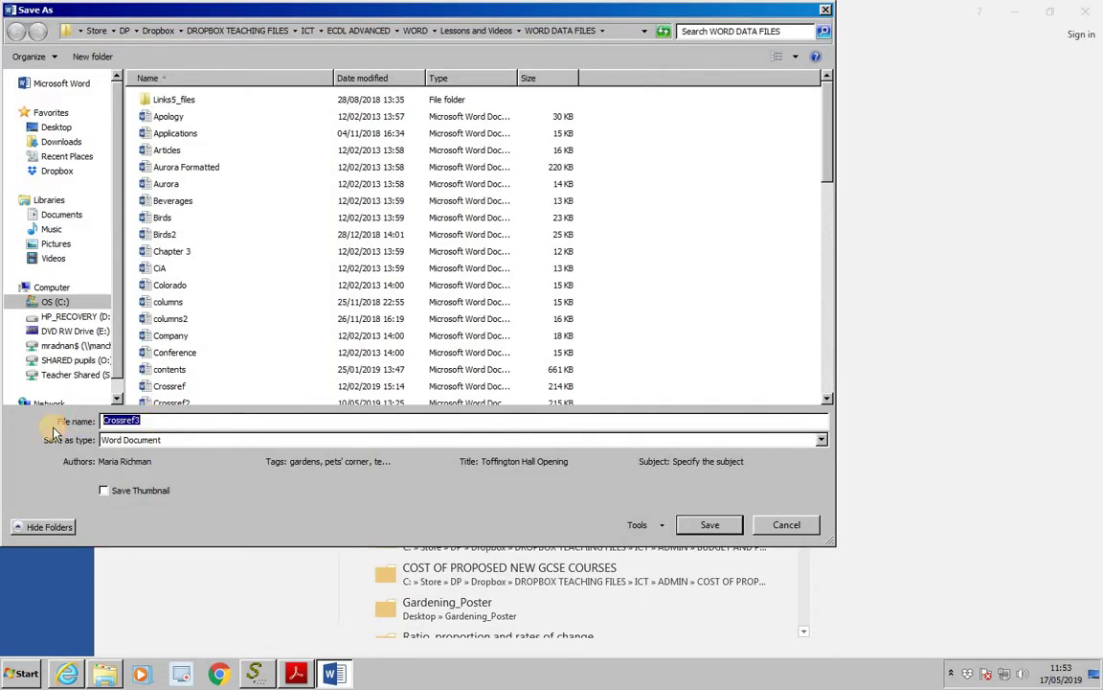
text(index)
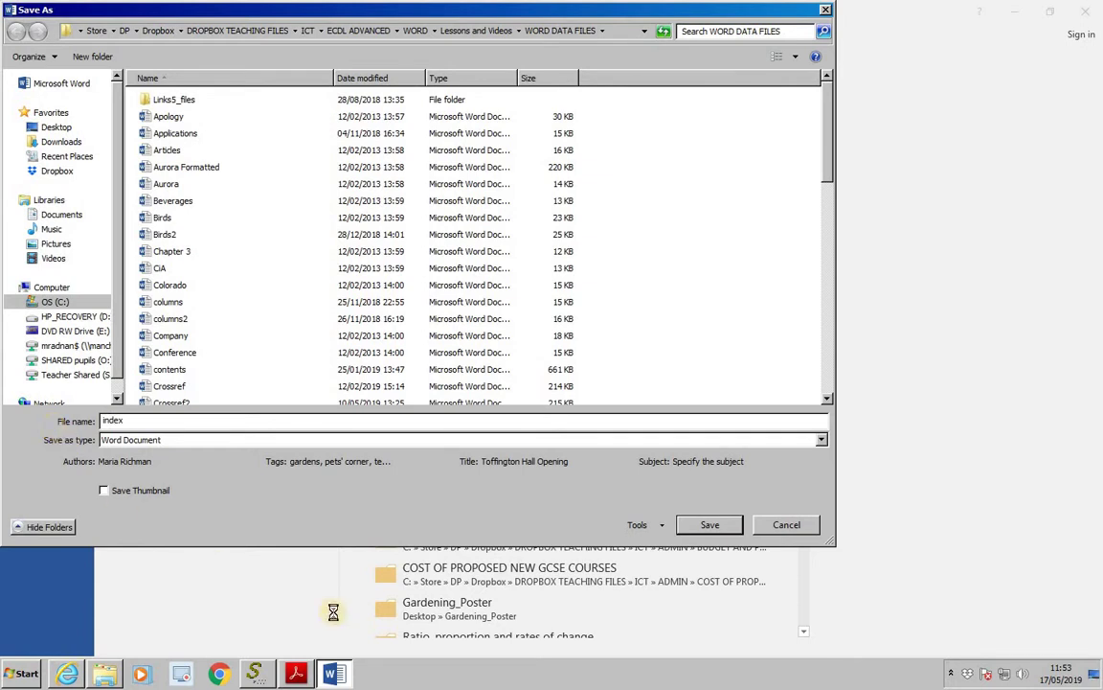
click(710, 525)
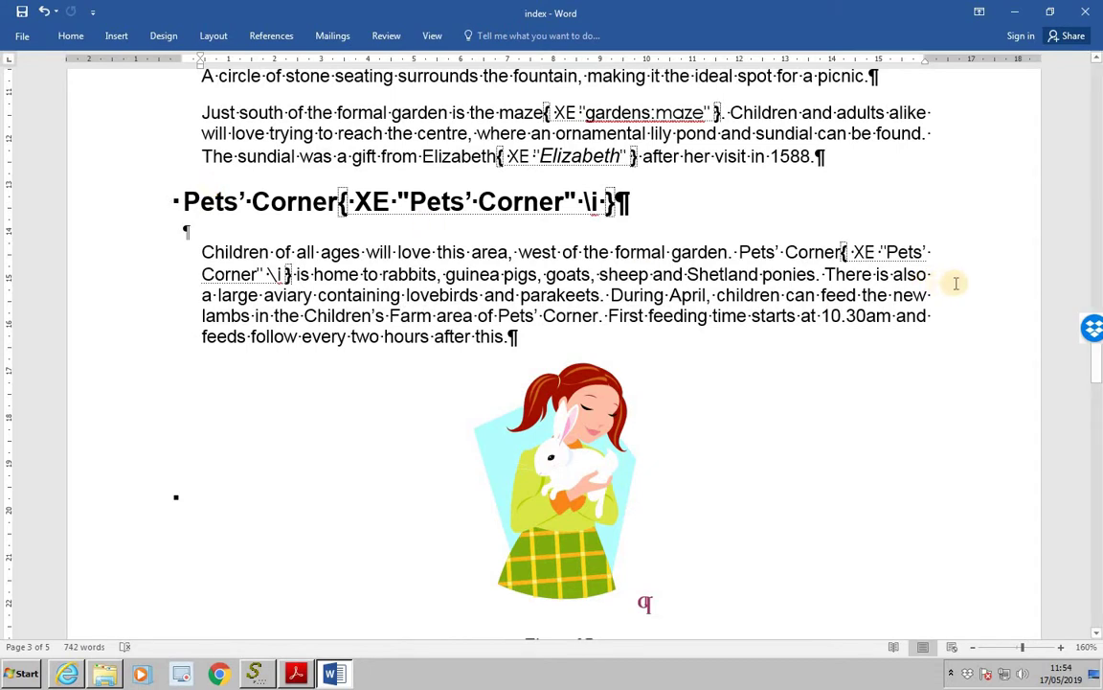
Insert a page break after the Opening Times table and enter the title "Index" on the new page
click(1097, 632)
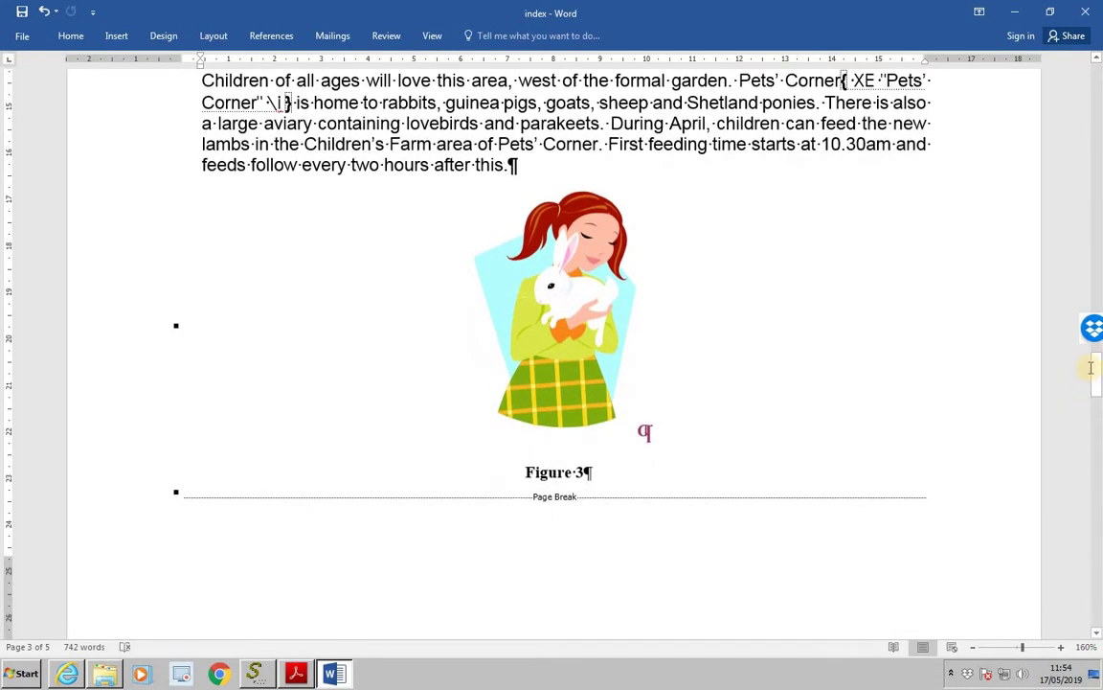
drag(1097, 373, 1097, 591)
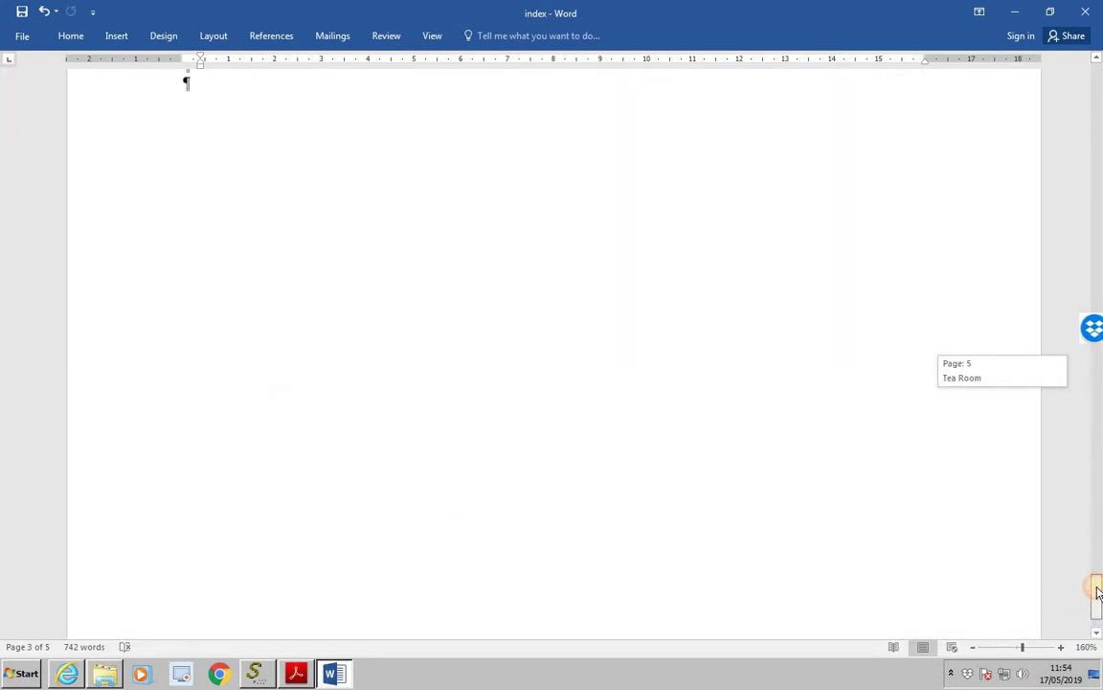
click(210, 207)
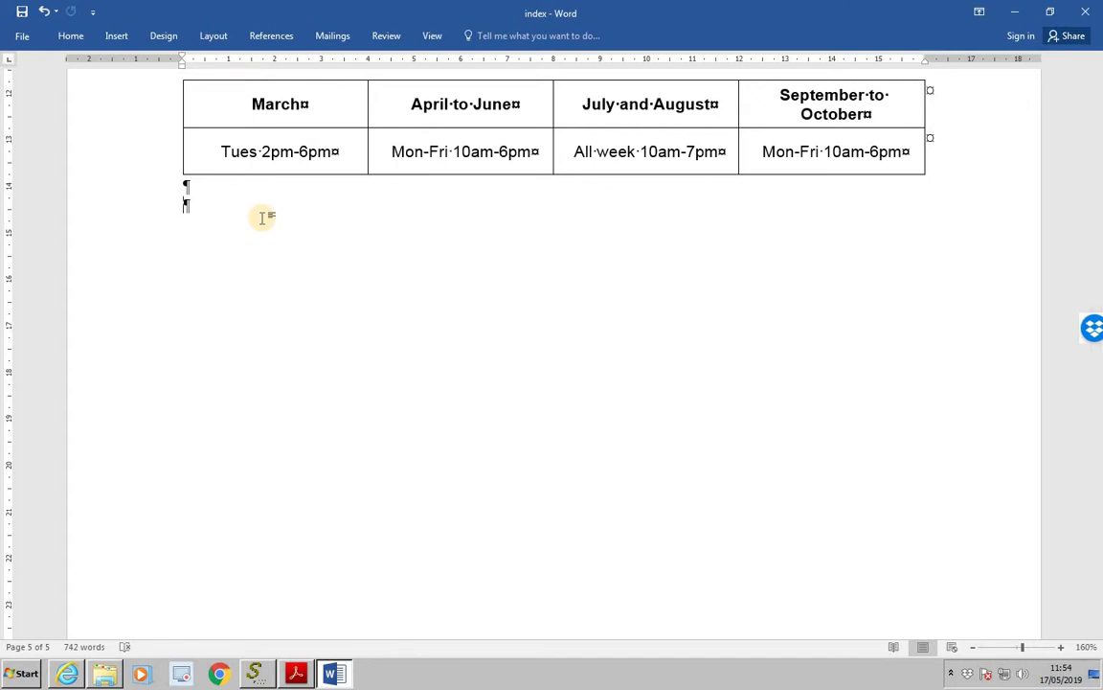
key(ctrl+Return)
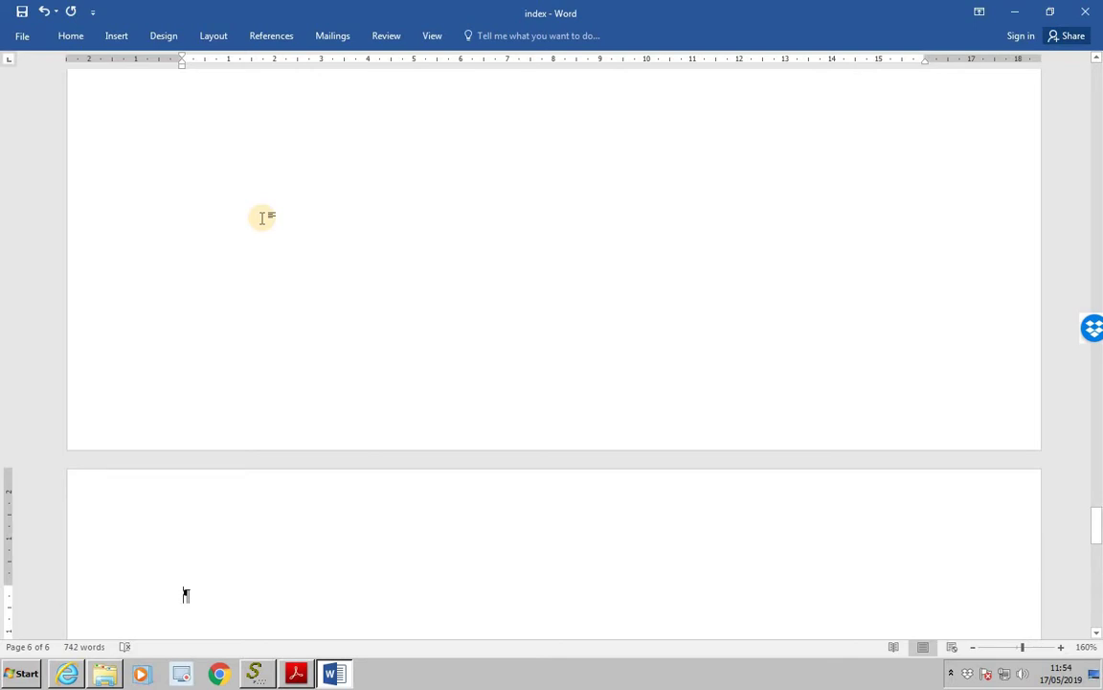
text(Index)
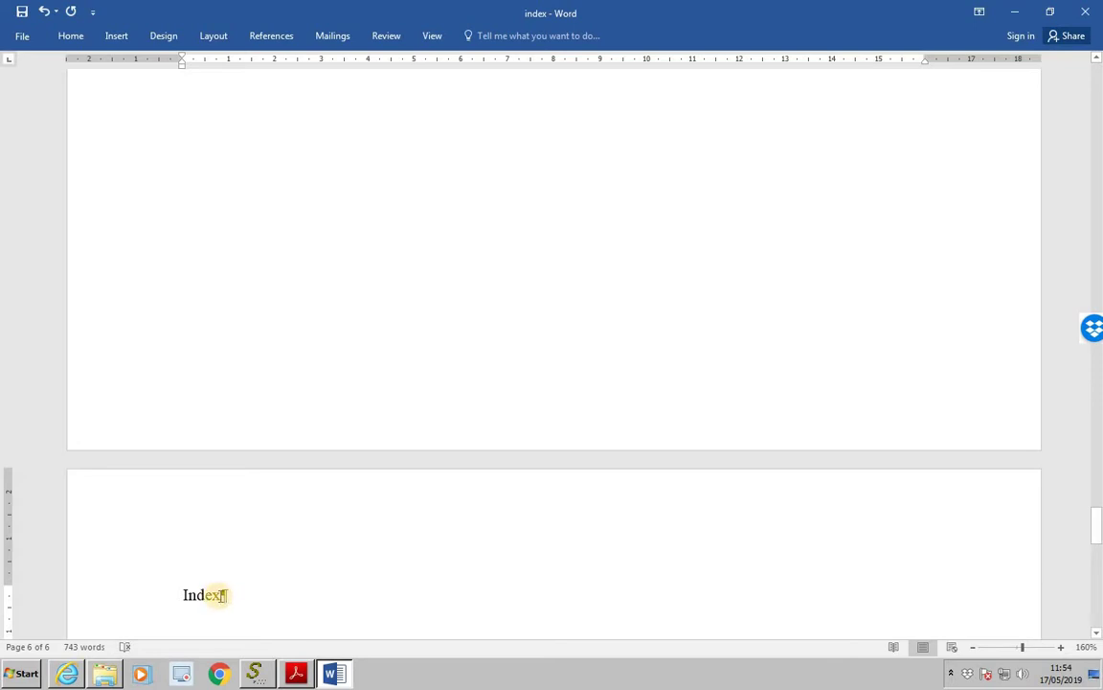
Apply the Heading 1 style to the "Index" title and add two blank lines below it
drag(217, 594, 180, 599)
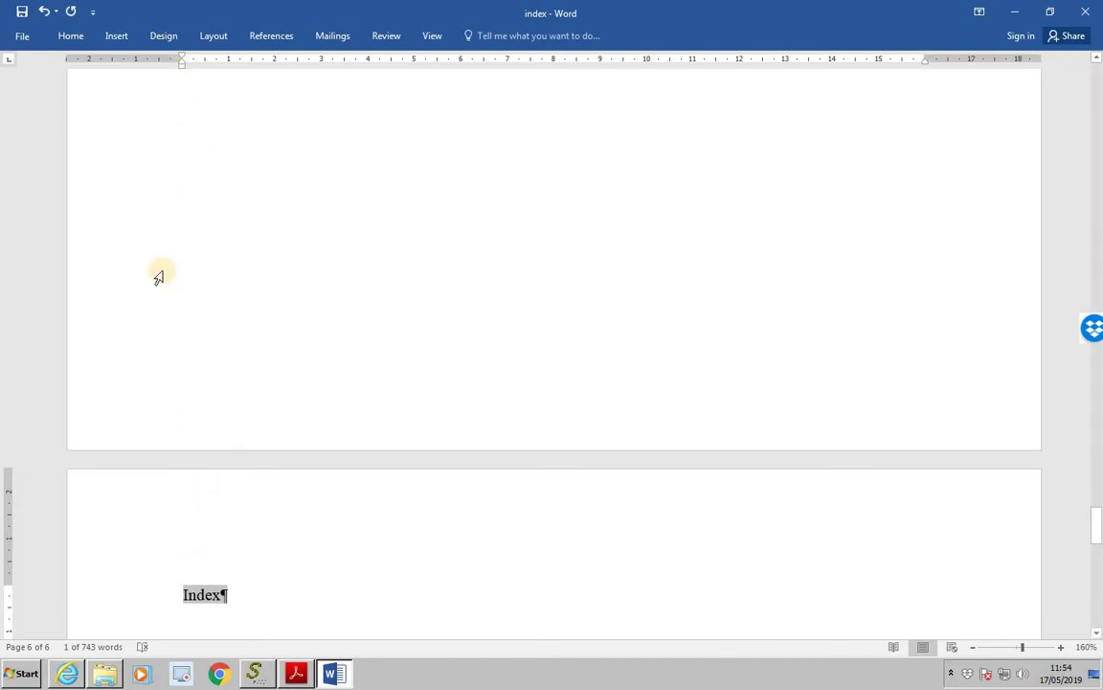
click(71, 35)
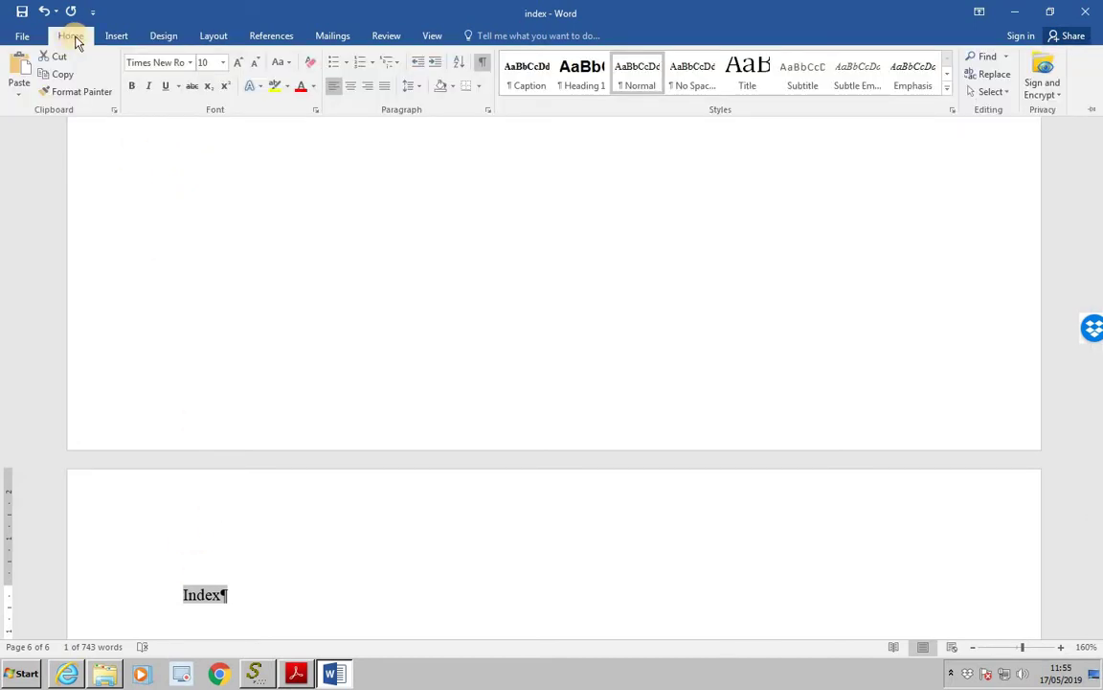
click(584, 85)
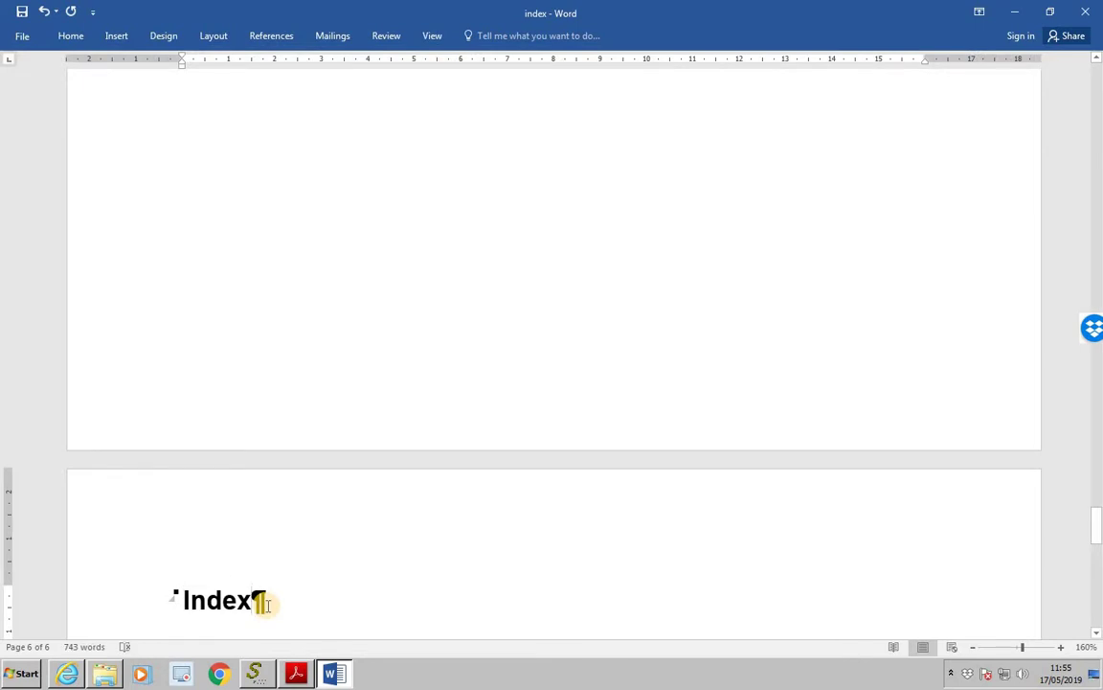
key(Return)
key(Return)
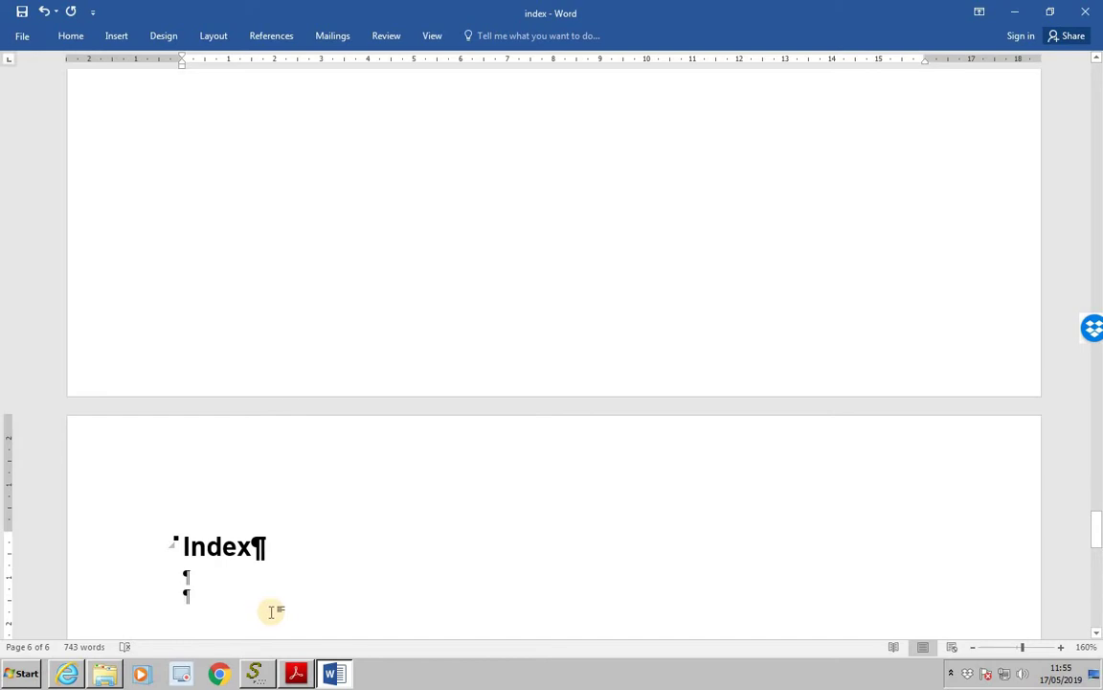
Insert an indented two-column index in the Fancy format below the Index heading
click(256, 39)
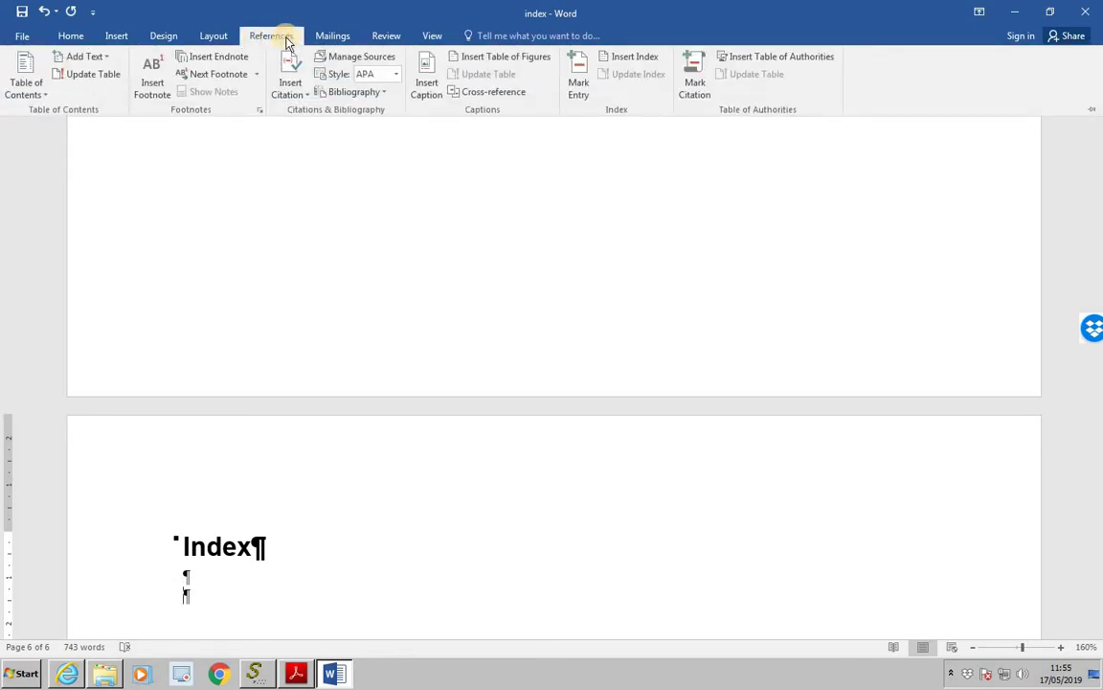
click(624, 60)
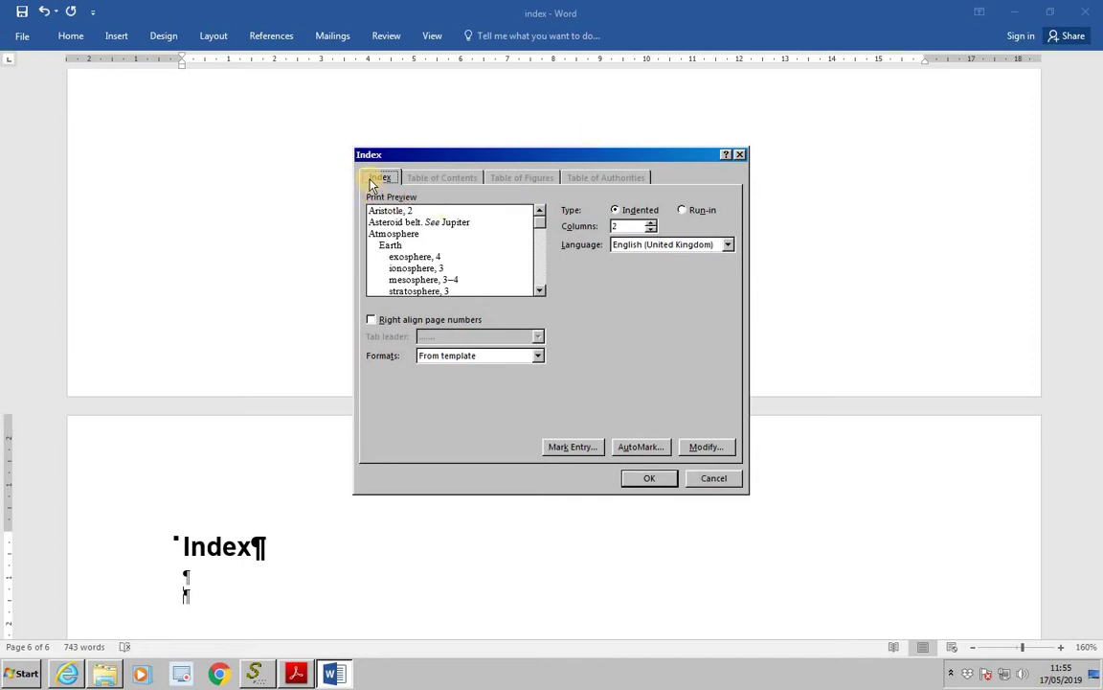
click(539, 357)
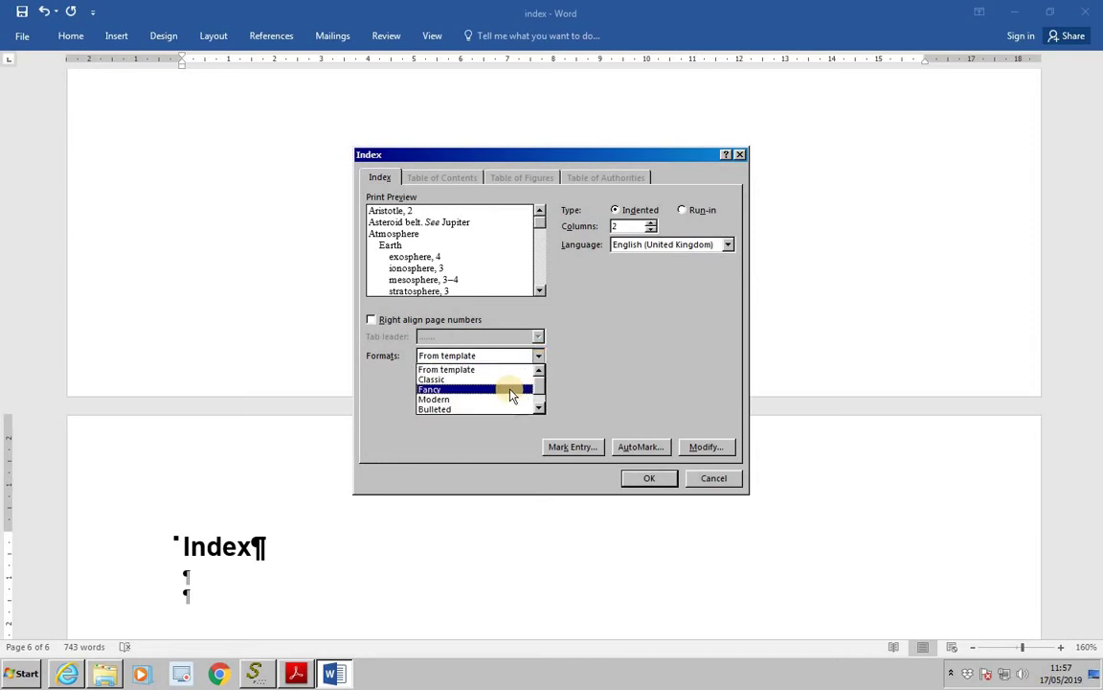
click(511, 392)
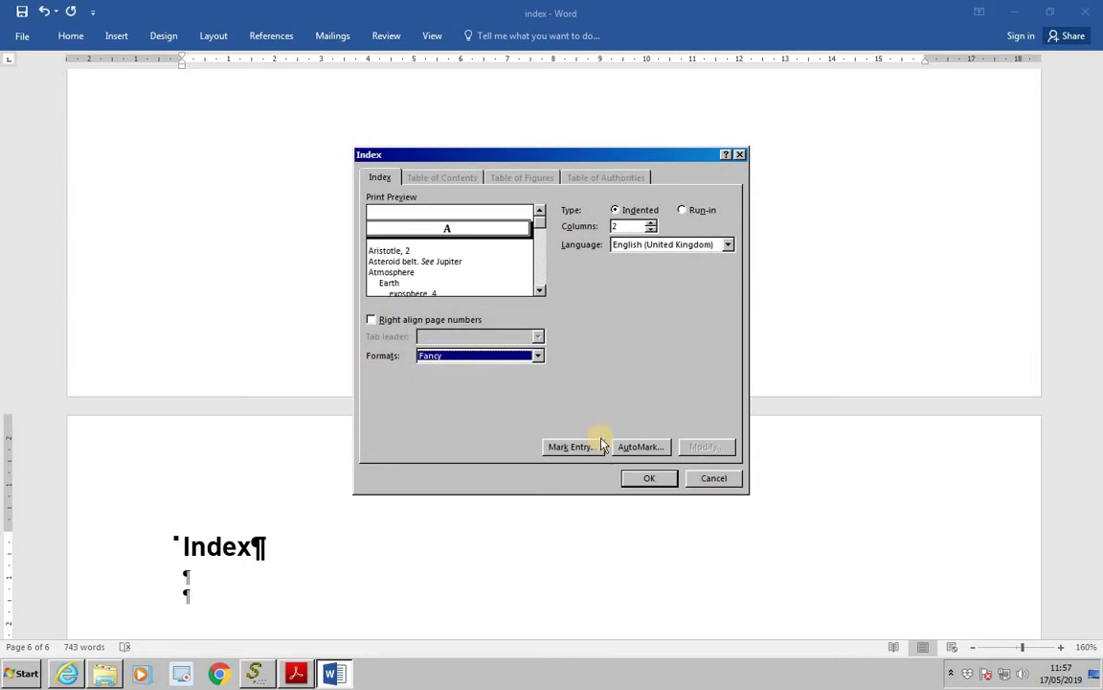
click(647, 480)
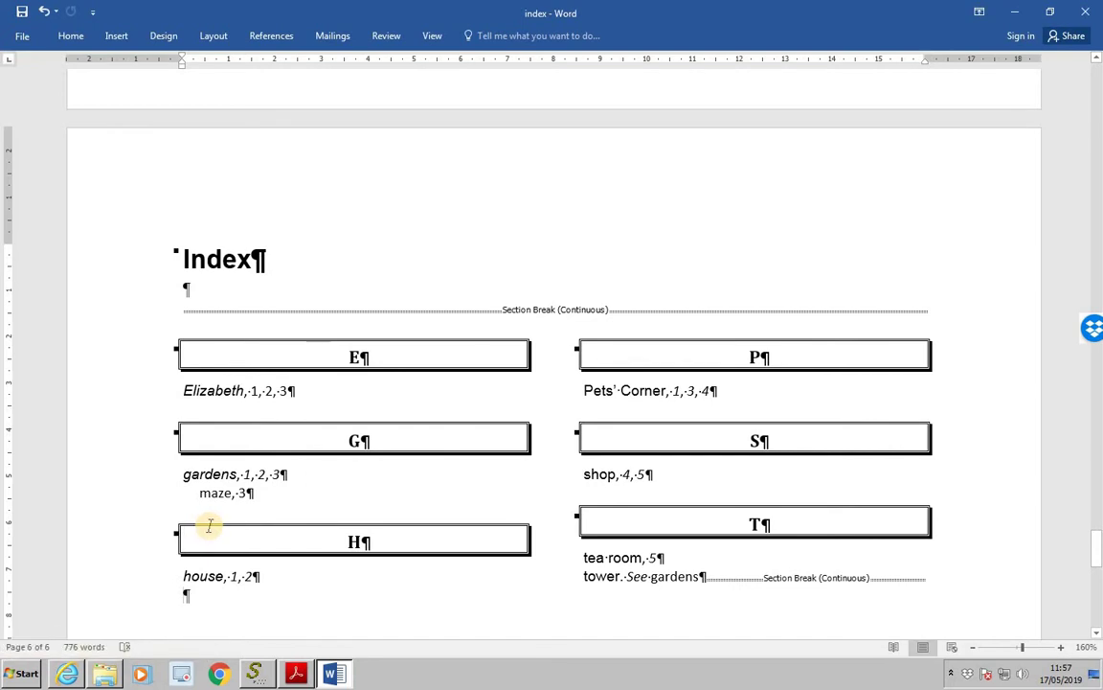
scroll(209, 526, down, 2)
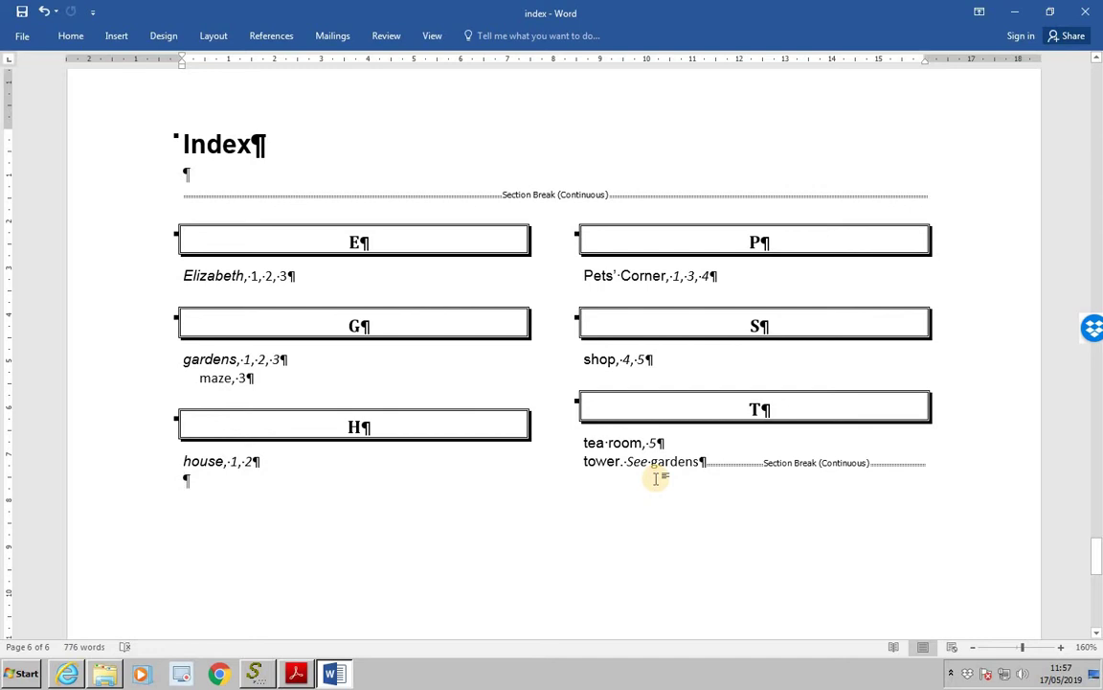
Hide the formatting marks to view the clean index, and show them again
click(70, 36)
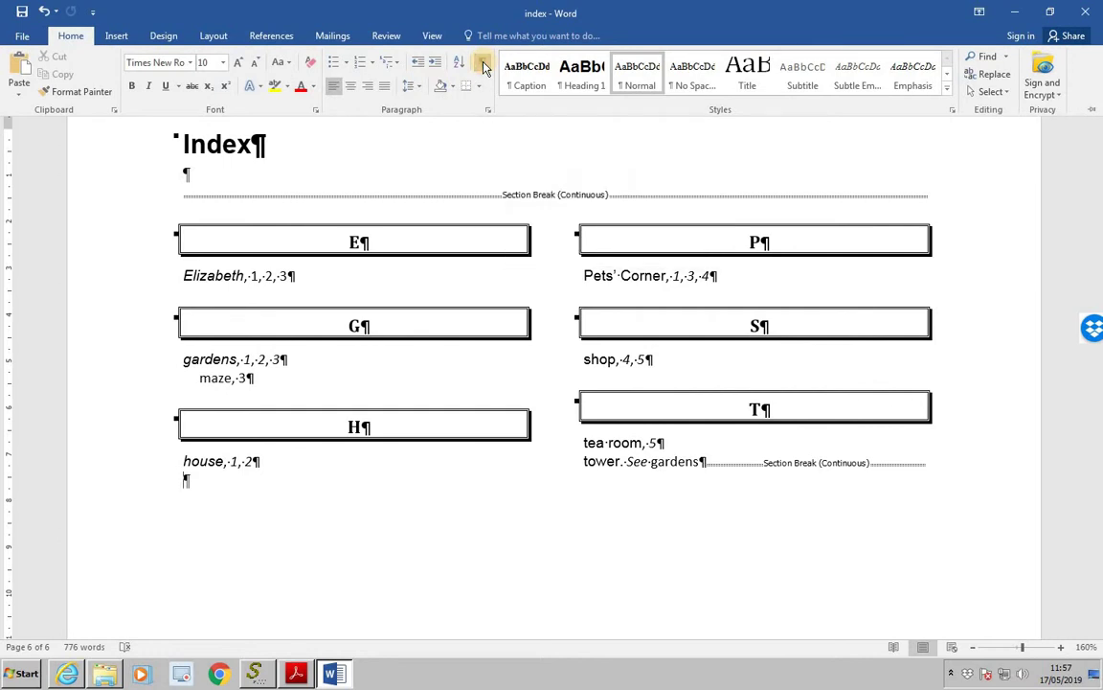
click(484, 66)
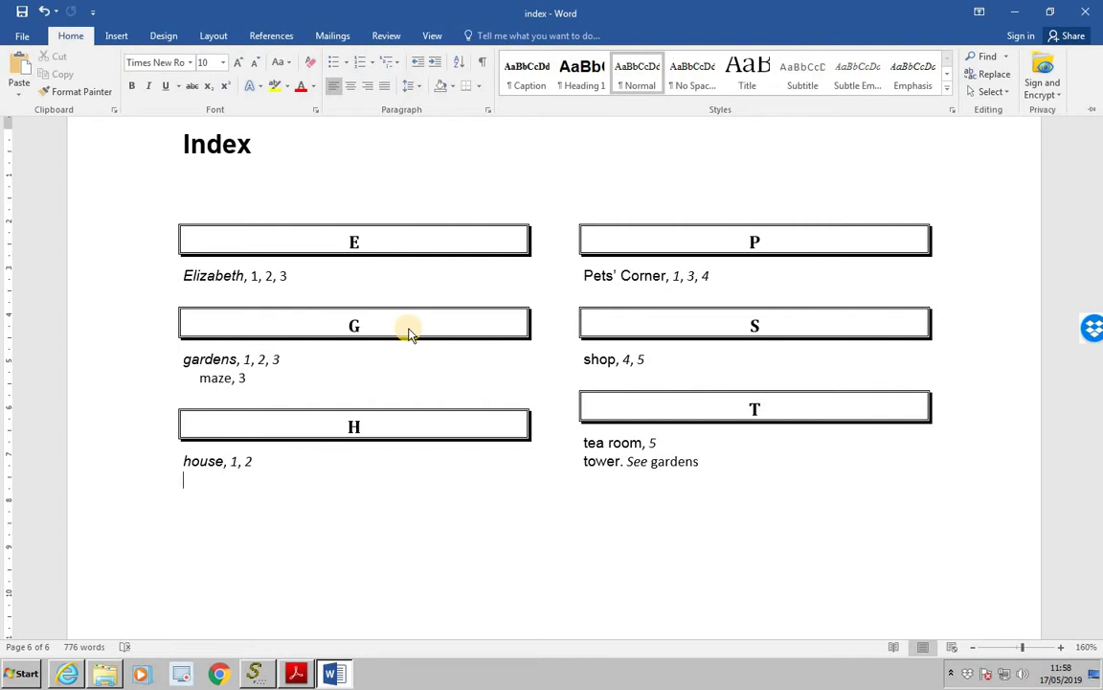
click(481, 65)
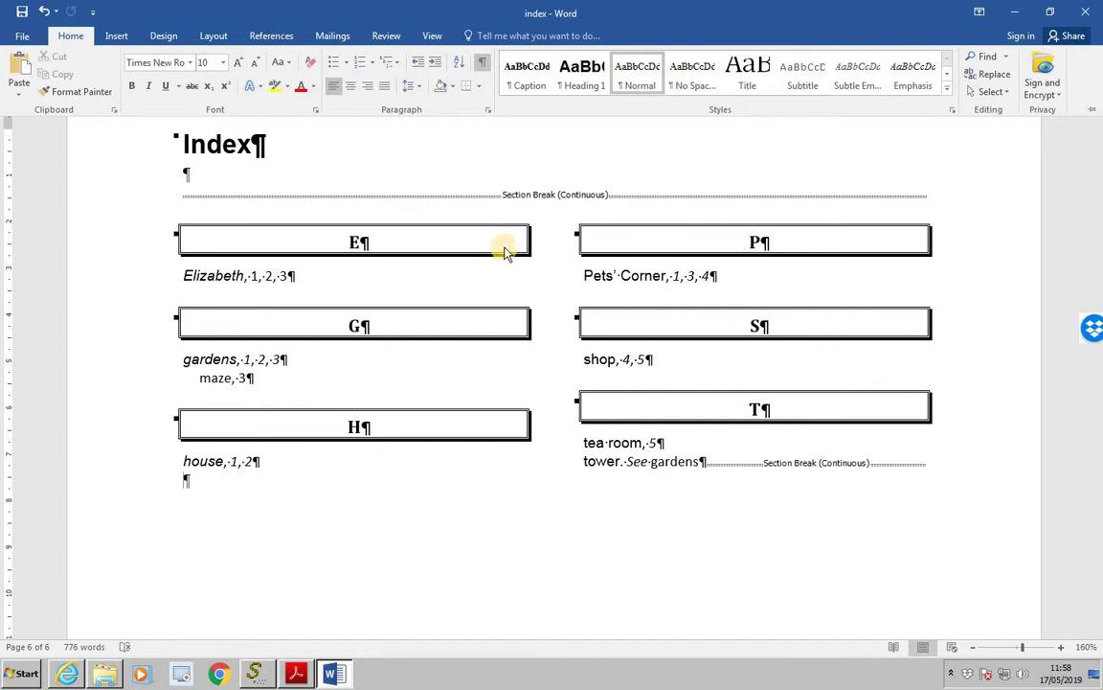
click(523, 161)
Change the entry text of the first "tea room" index field in the Tea Room section to "cafe"
scroll(524, 161, up, 10)
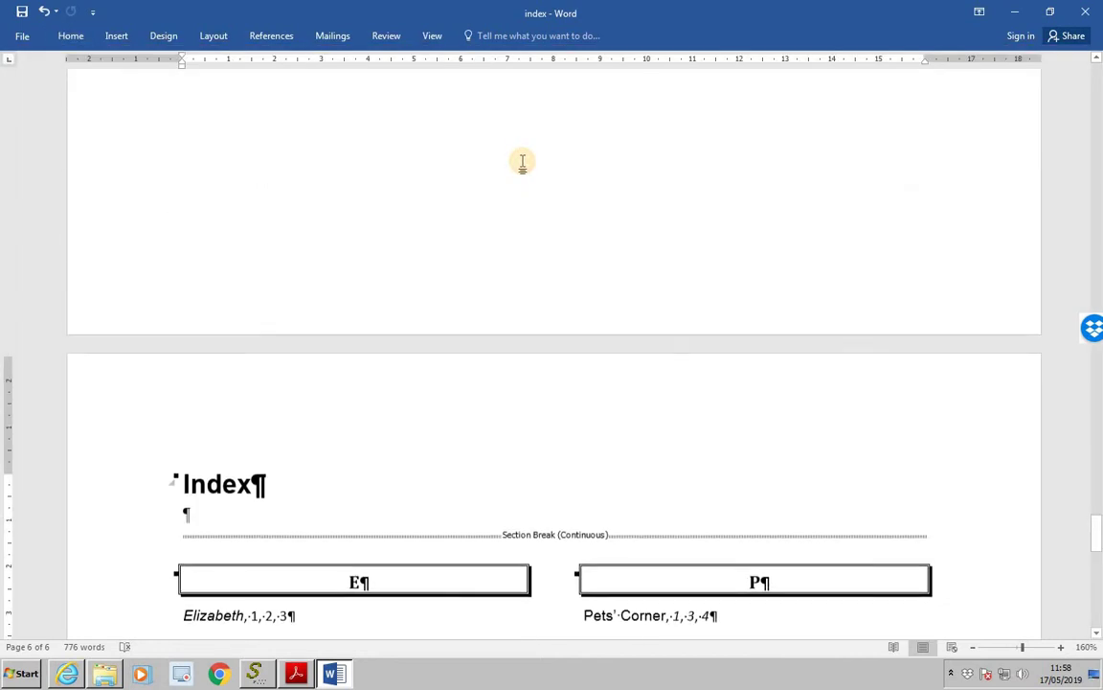
scroll(524, 163, up, 1)
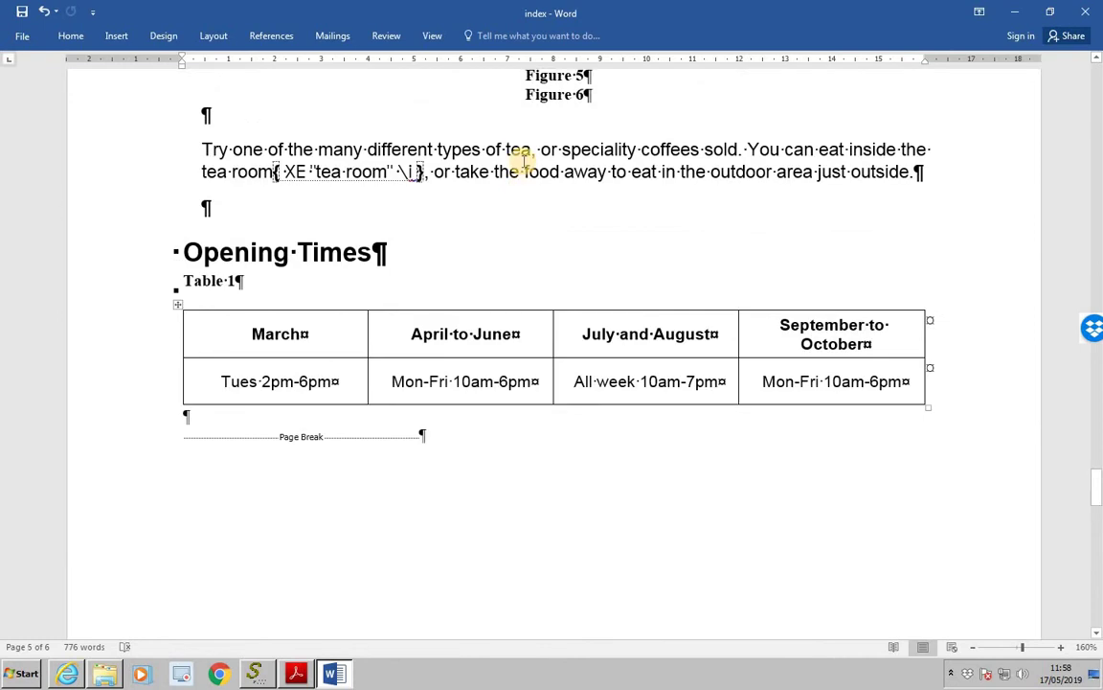
scroll(524, 161, up, 7)
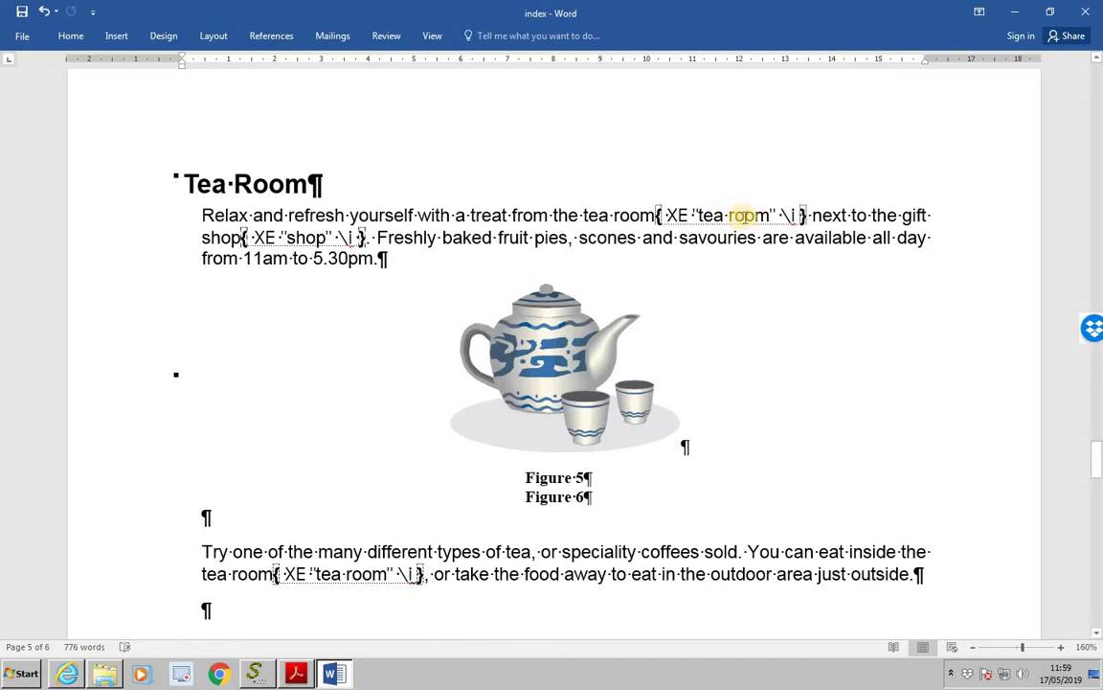
click(768, 216)
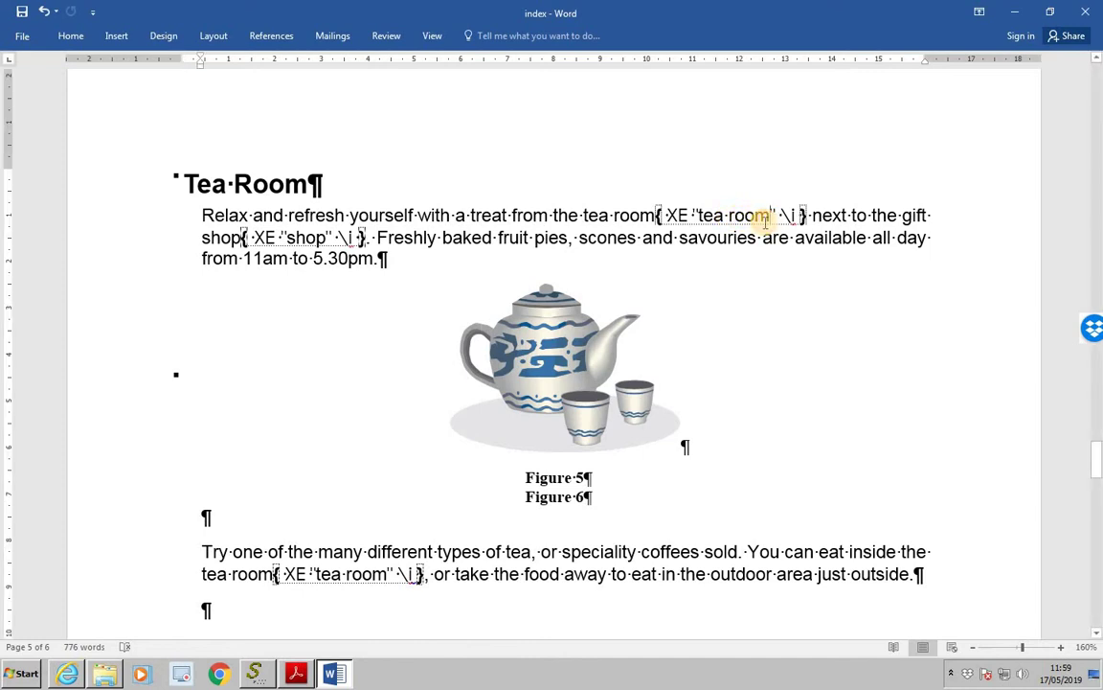
key(BackSpace)
key(BackSpace)
key(BackSpace)
key(BackSpace)
key(BackSpace)
key(BackSpace)
key(BackSpace)
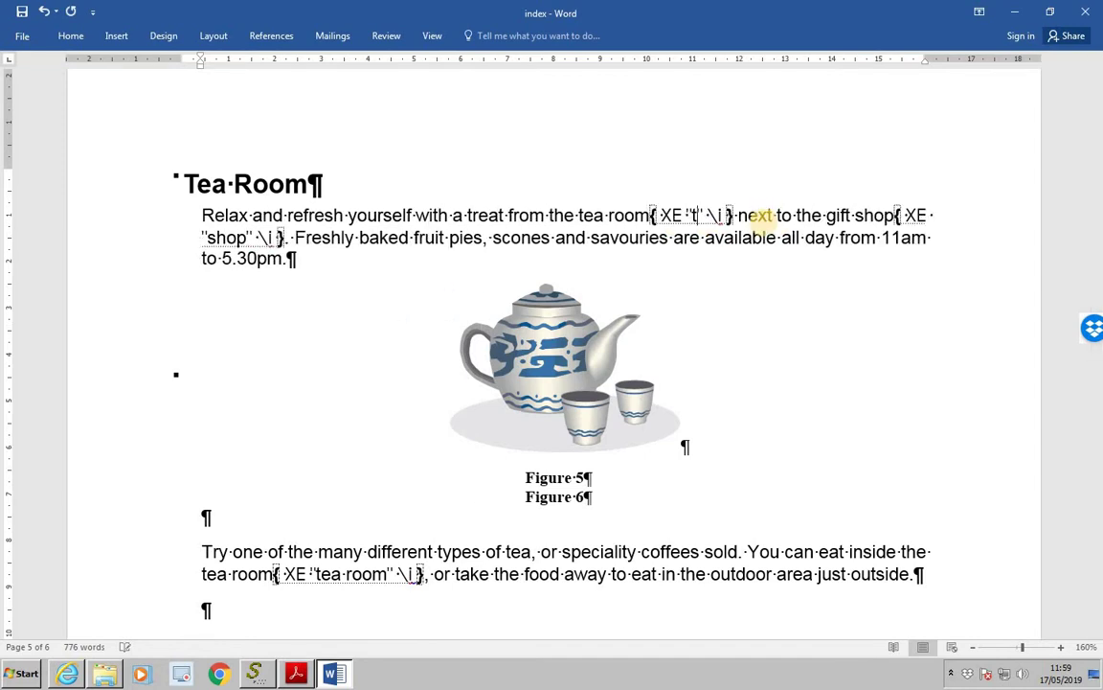
key(BackSpace)
text(cafe)
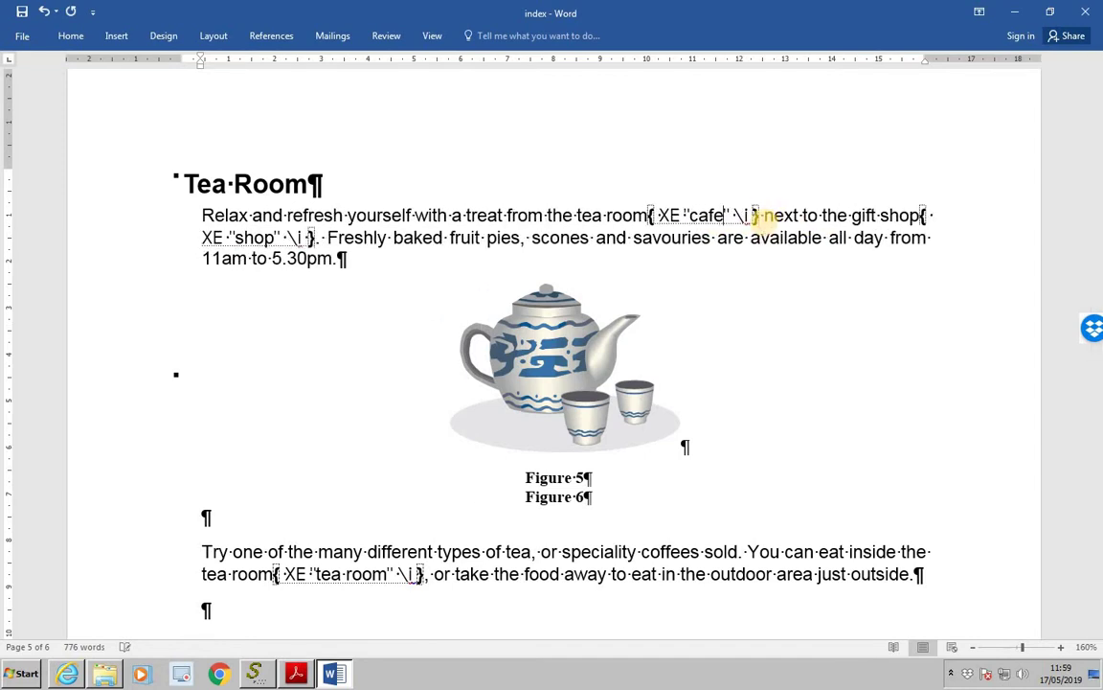
Italicise the word "See" in the tower cross-reference field in the paragraph below Figure 1
scroll(765, 219, down, 1)
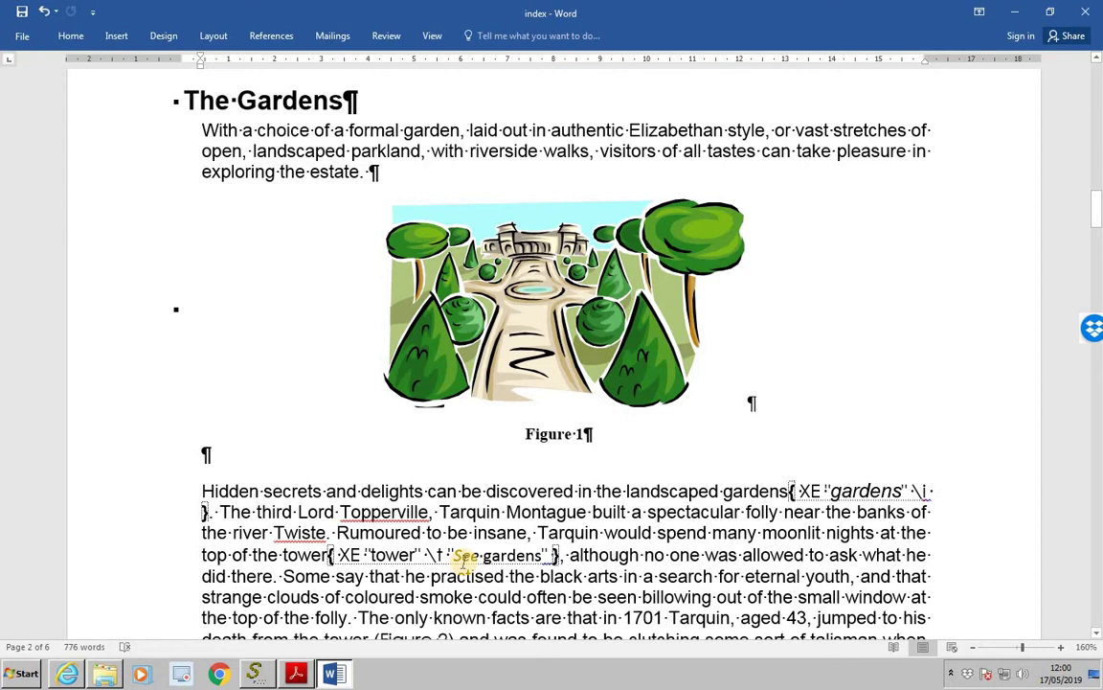
double_click(465, 555)
key(ctrl+i)
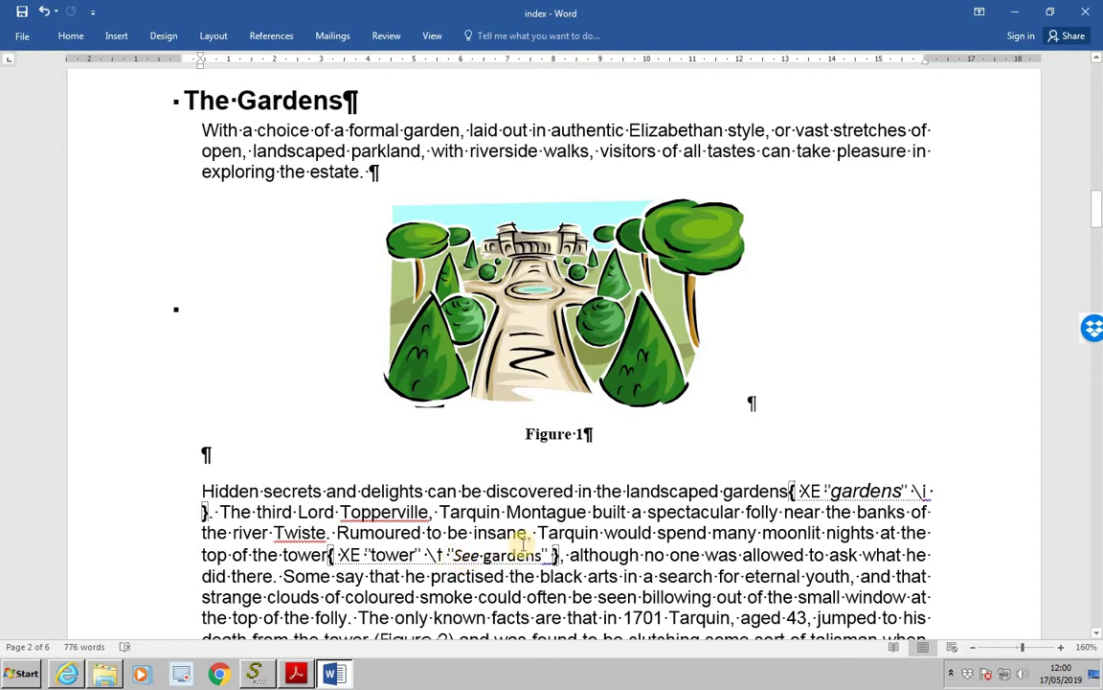
Delete the whole "tower" index entry field with its cross-reference from the paragraph below Figure 1
click(556, 555)
drag(555, 554, 328, 557)
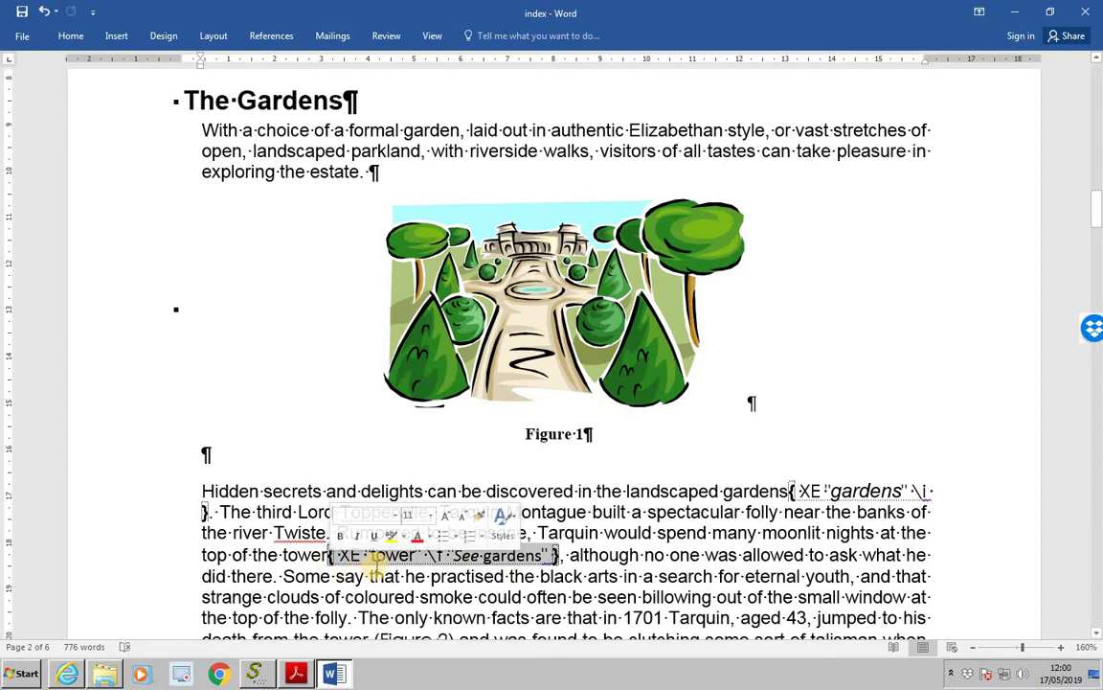
key(Delete)
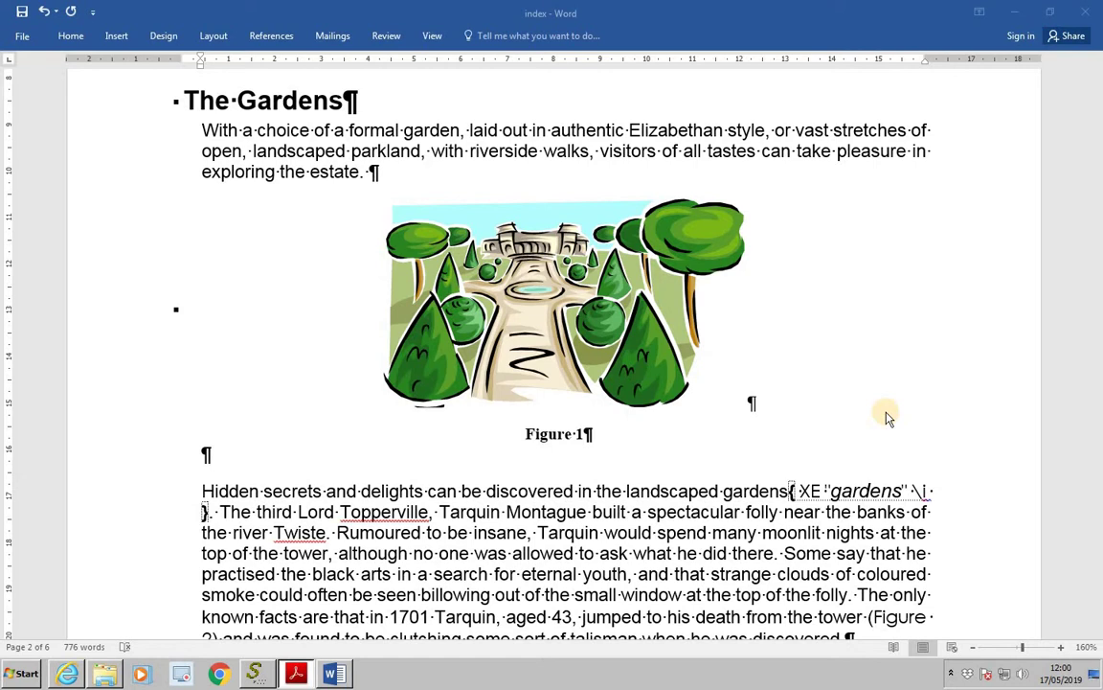
Update the index on the last page to reflect the edited and deleted entries
drag(1096, 239, 1073, 575)
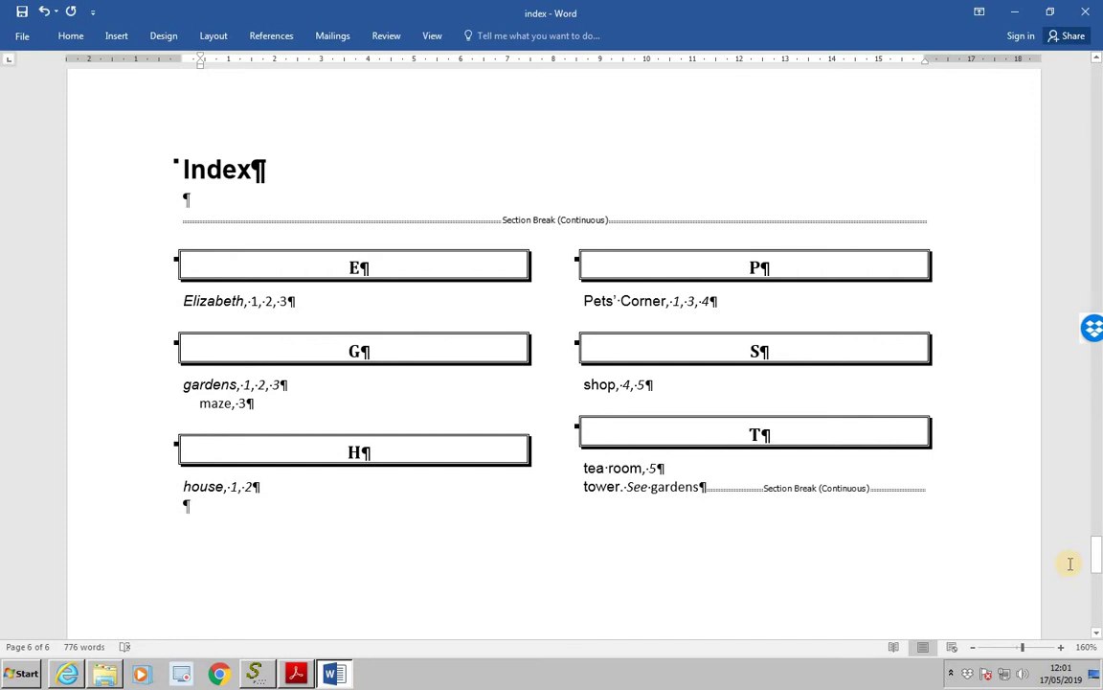
click(408, 268)
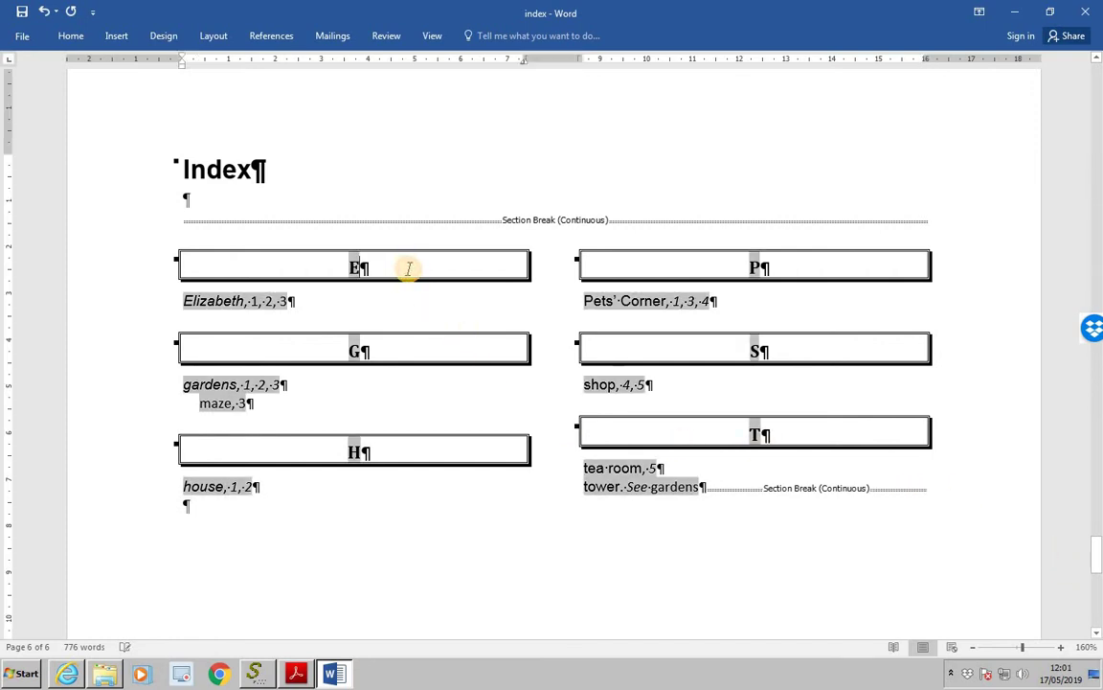
key(F9)
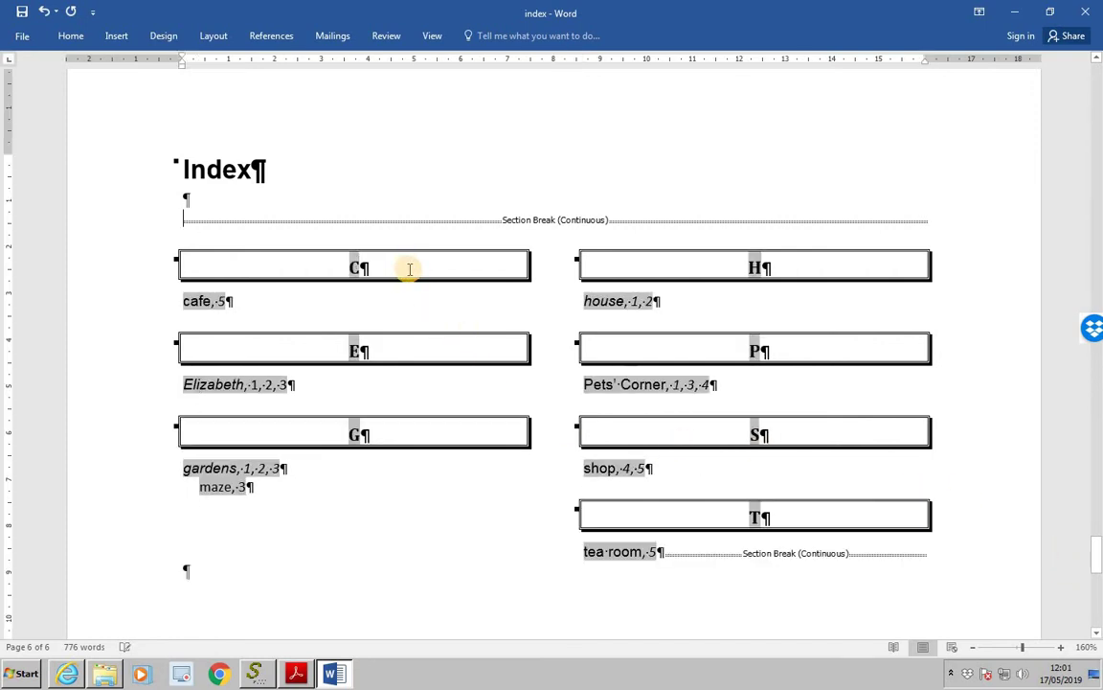